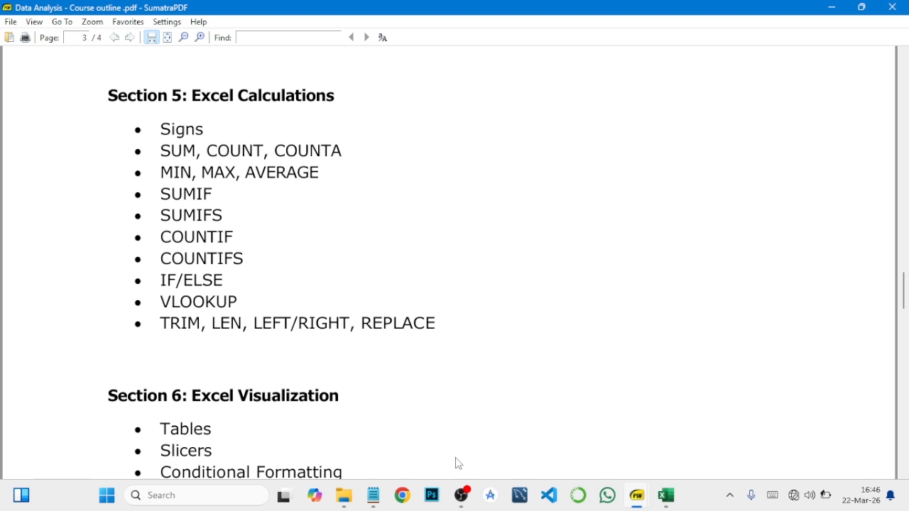
Switch to the Data Sample workbook in Excel, look through its Test sample, Names and Subset sheets, and return to the Practice sheet.
mouse_move(665, 498)
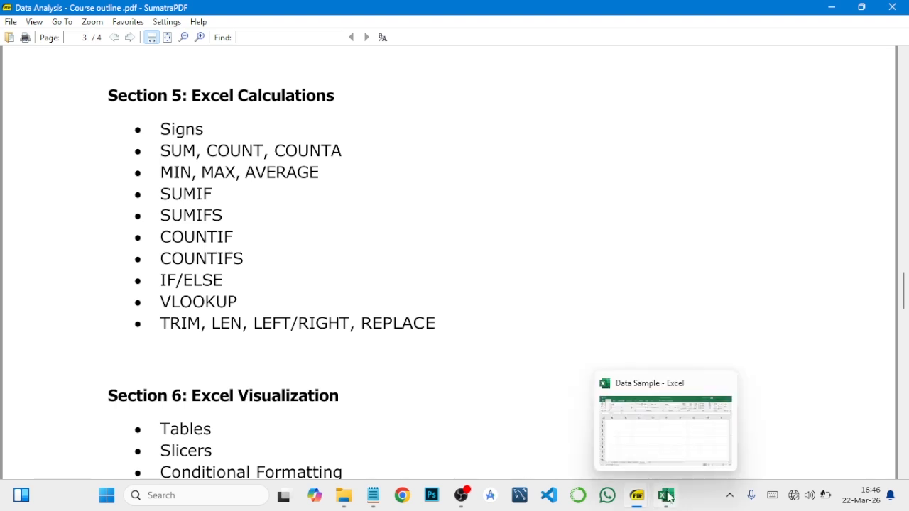
left_click(665, 492)
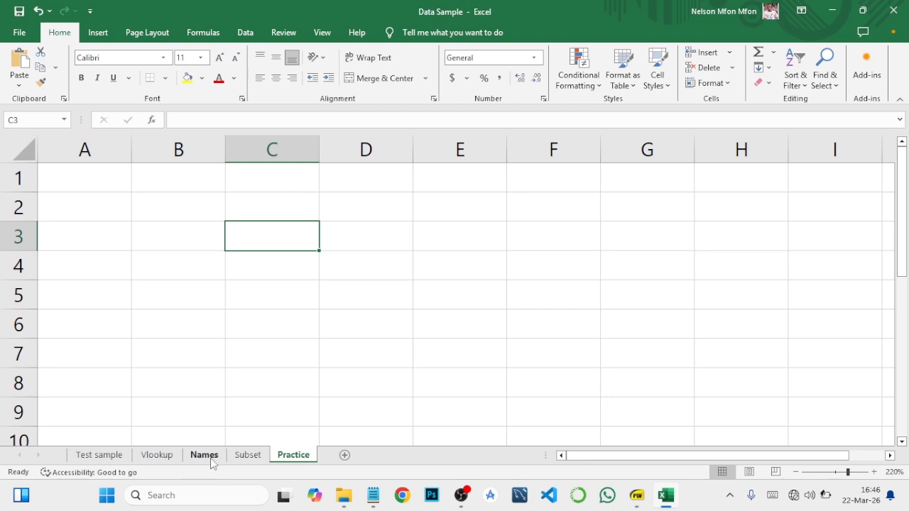
left_click(99, 455)
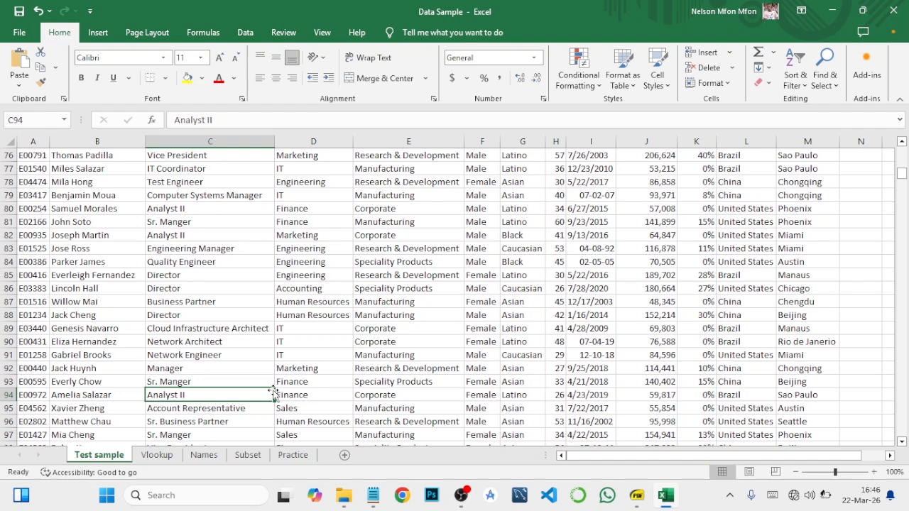
left_click(204, 455)
left_click(248, 455)
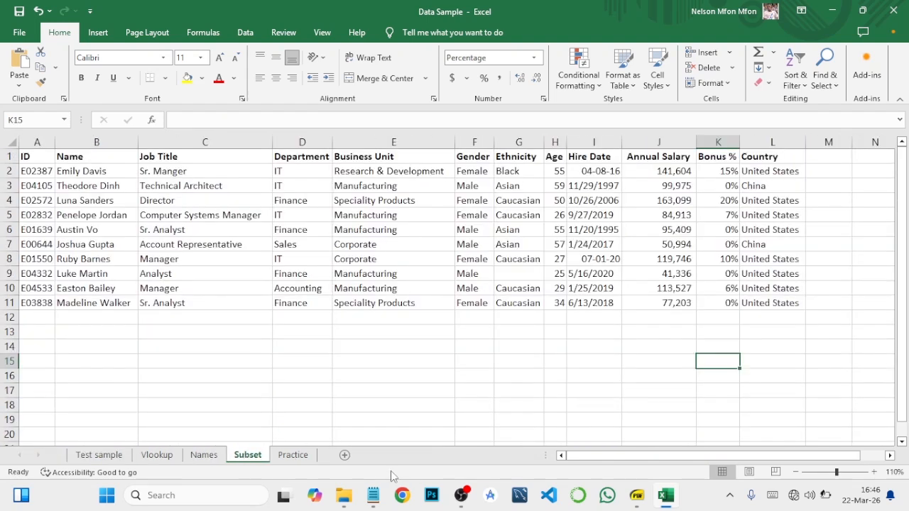
left_click(299, 455)
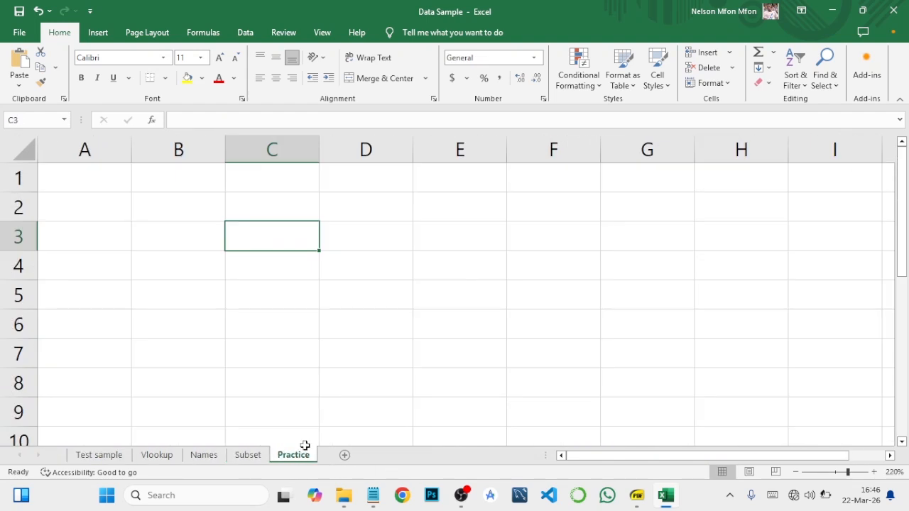
left_click(874, 472)
left_click(173, 218)
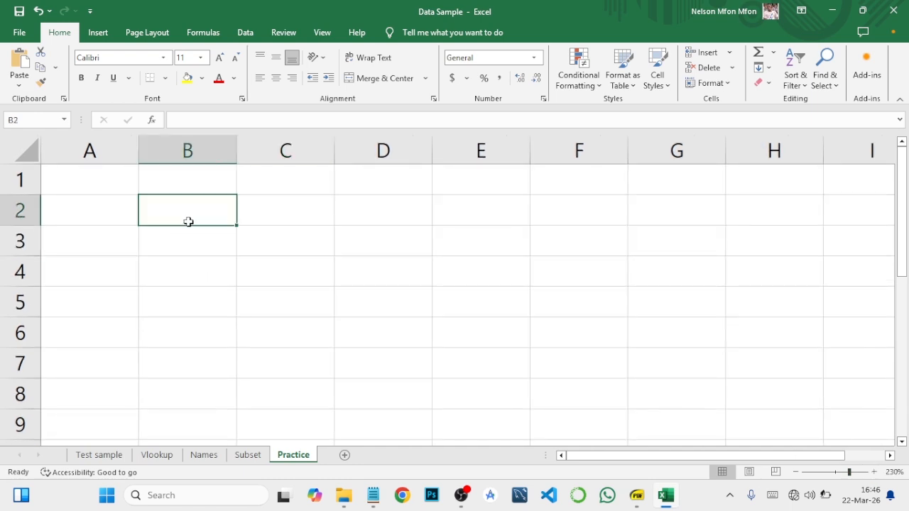
Review the list of arithmetic operator signs in Notepad, then minimize it to return to the Excel workbook.
left_click(372, 495)
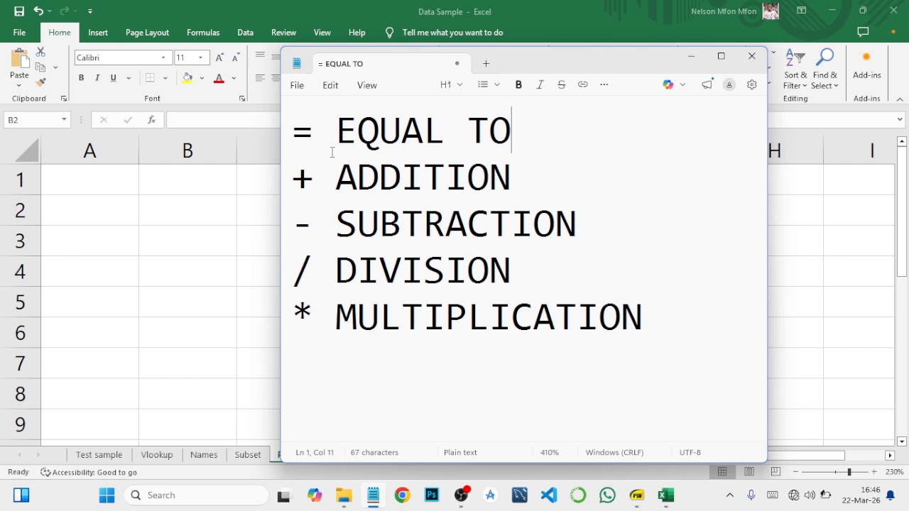
left_click(324, 136)
left_click(692, 57)
Enter 5+5 without a leading equals sign in cell C3 of the Practice sheet.
left_click(277, 237)
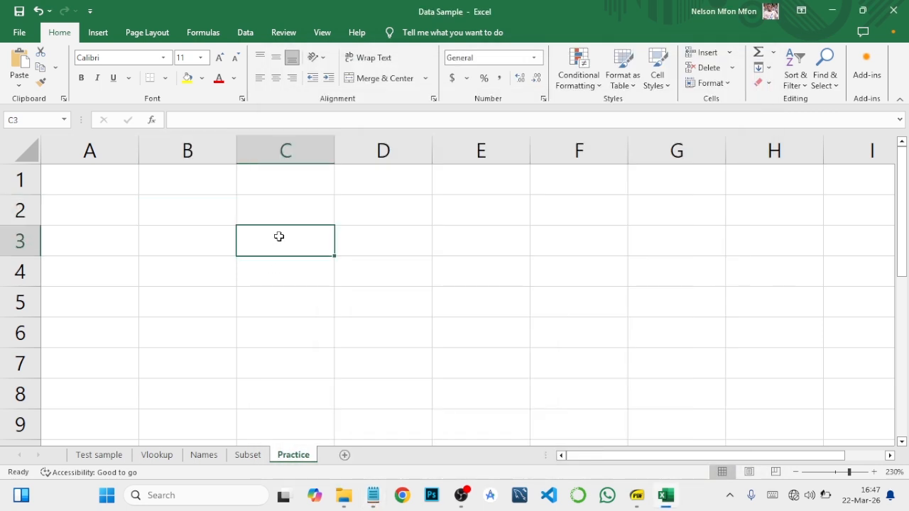
type("5_")
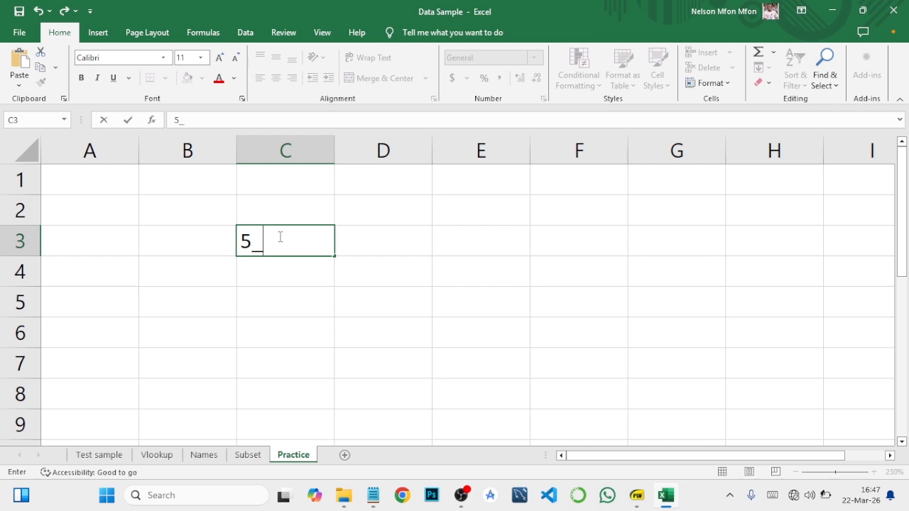
key("BackSpace")
type("+5")
key("Return")
left_click(281, 239)
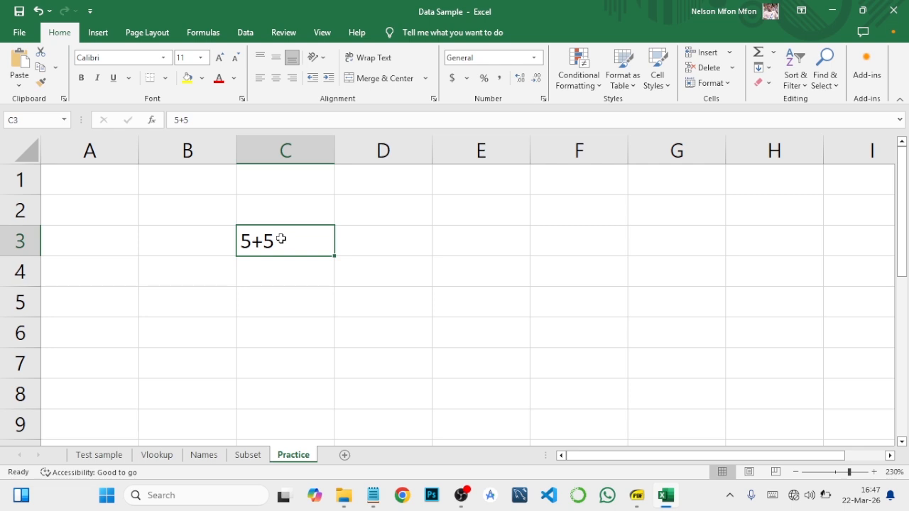
Clear the contents of cell C3.
left_click(874, 472)
left_click(874, 472)
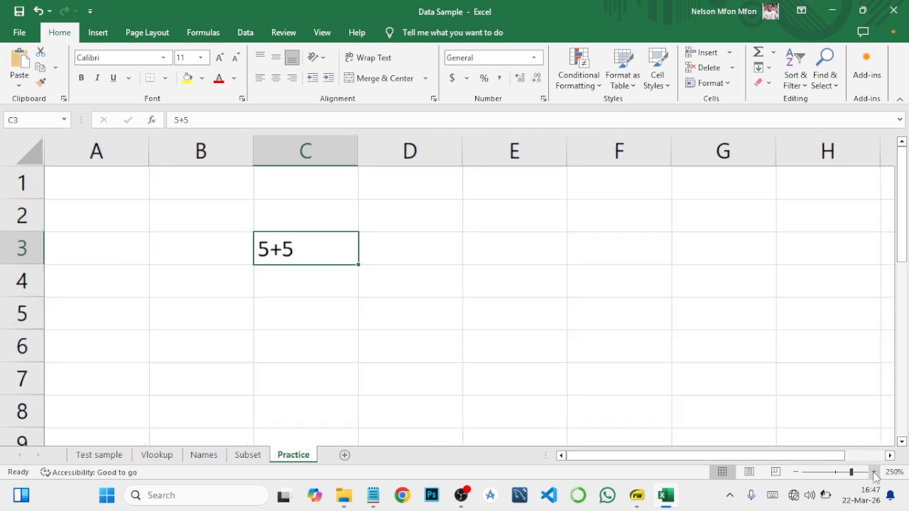
left_click(874, 472)
left_click(873, 472)
left_click(874, 472)
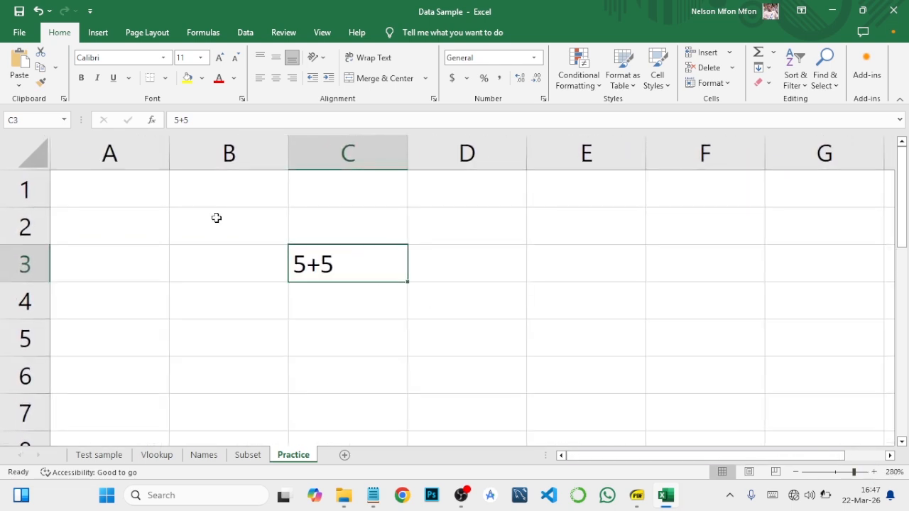
right_click(363, 264)
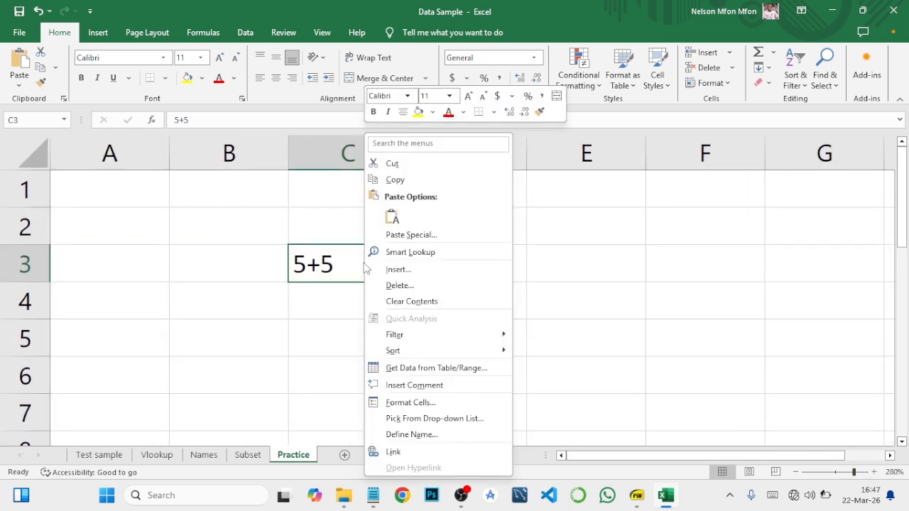
left_click(389, 302)
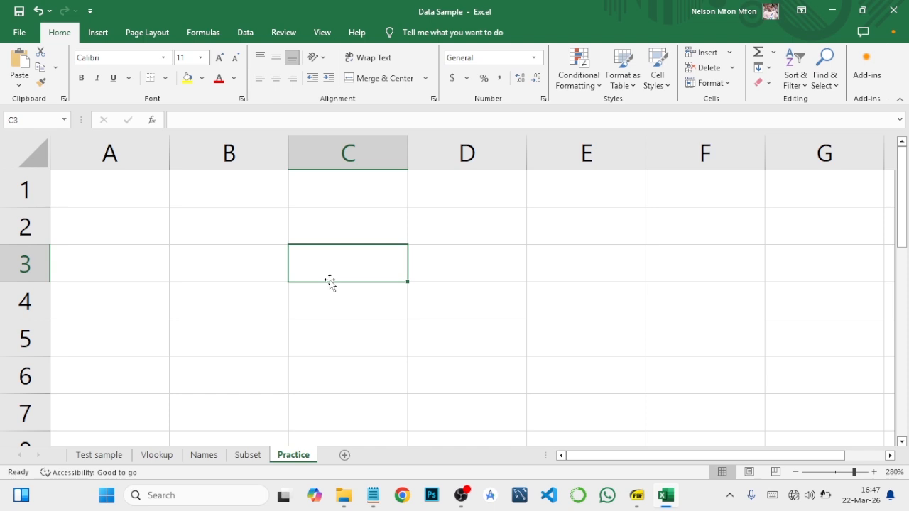
Enter the addition formula =5+5 in cell C3 and reselect the cell to check it.
type("=")
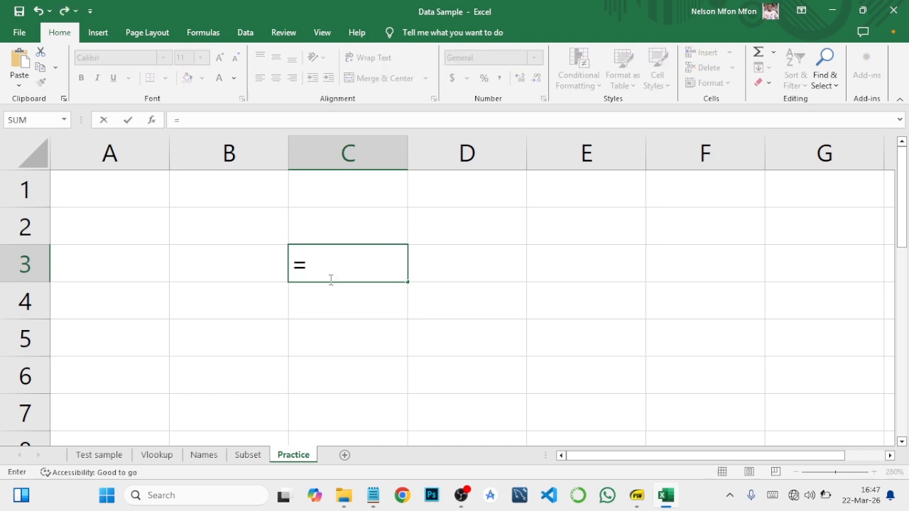
type("5+5")
key("ctrl+Return")
key("Return")
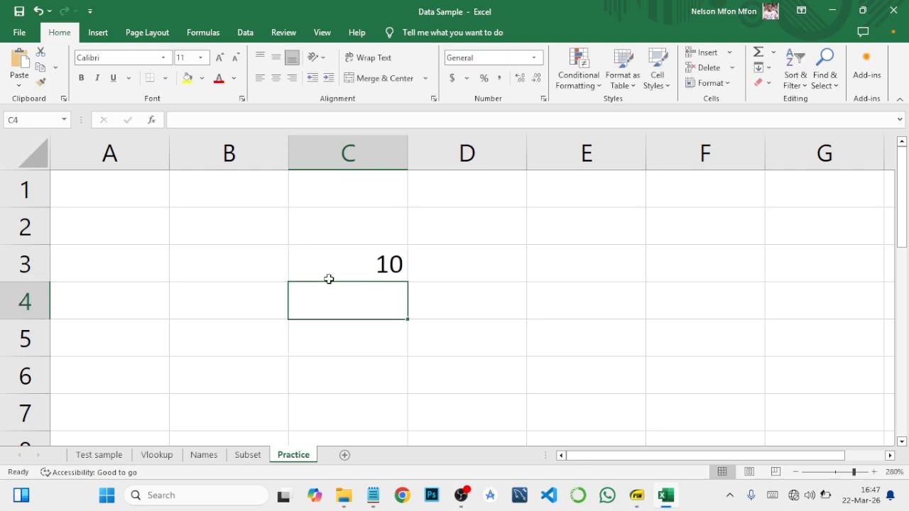
left_click(331, 262)
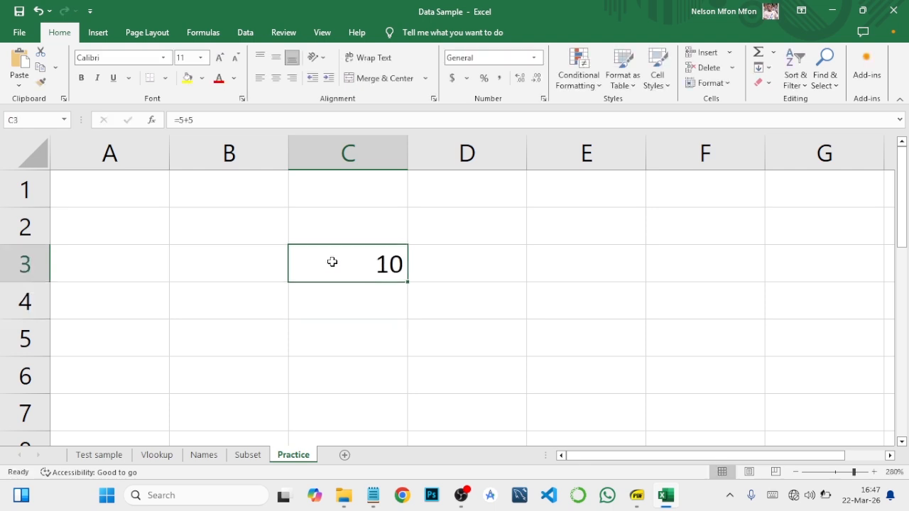
Enter the addition formula =10+20 in cell C4.
left_click(334, 308)
type("=")
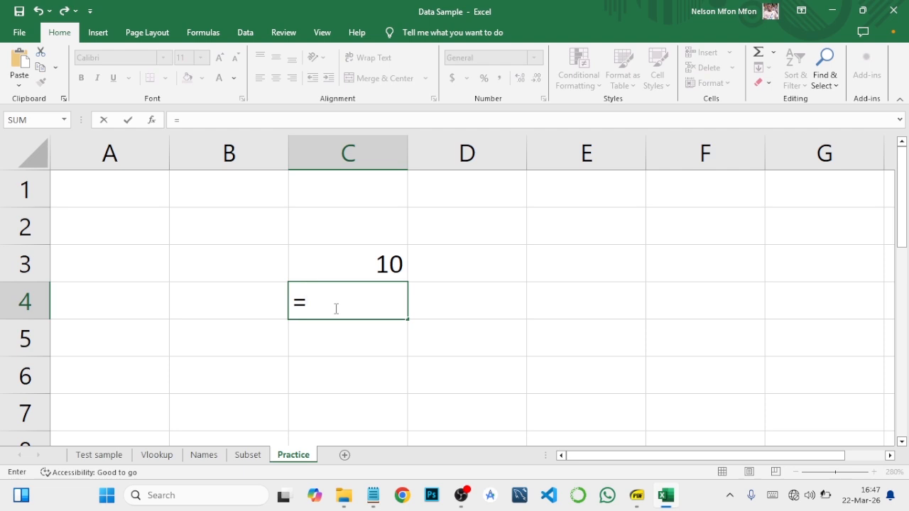
type("10+20")
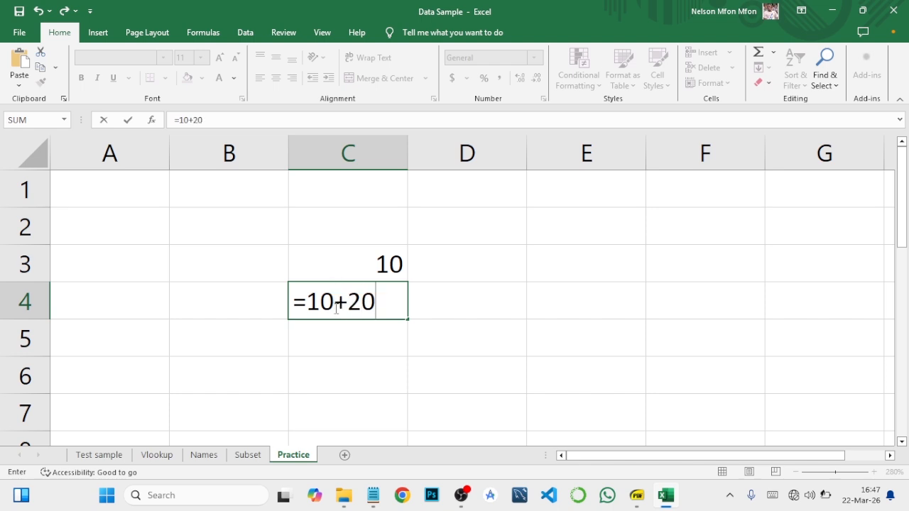
key("Return")
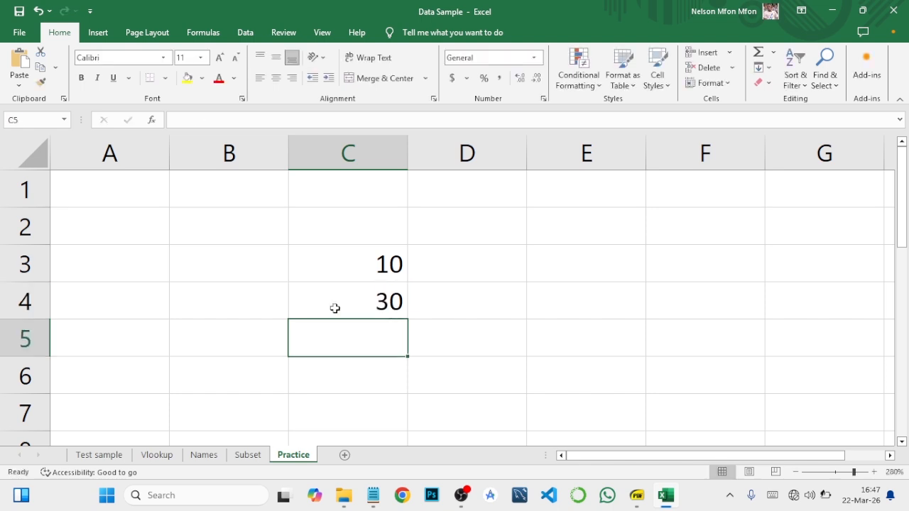
Enter the subtraction formula =10-5 in cell B4.
left_click(211, 303)
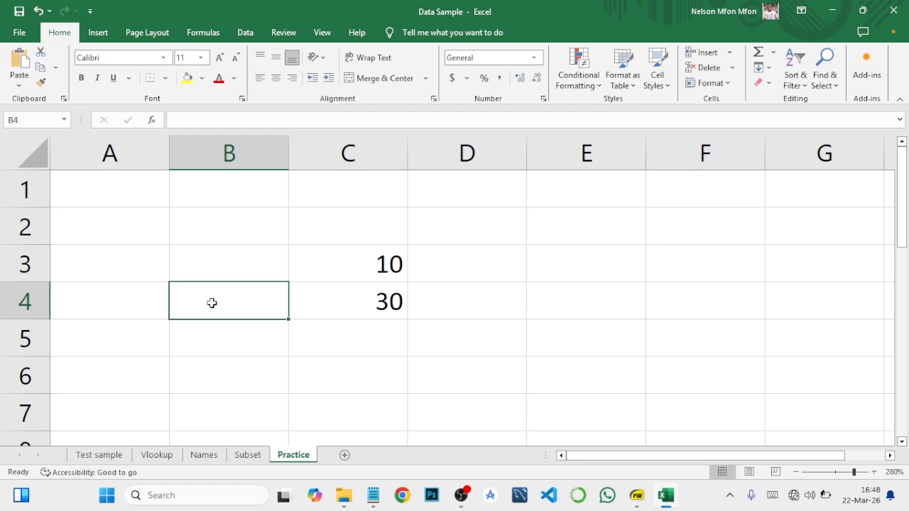
type("=")
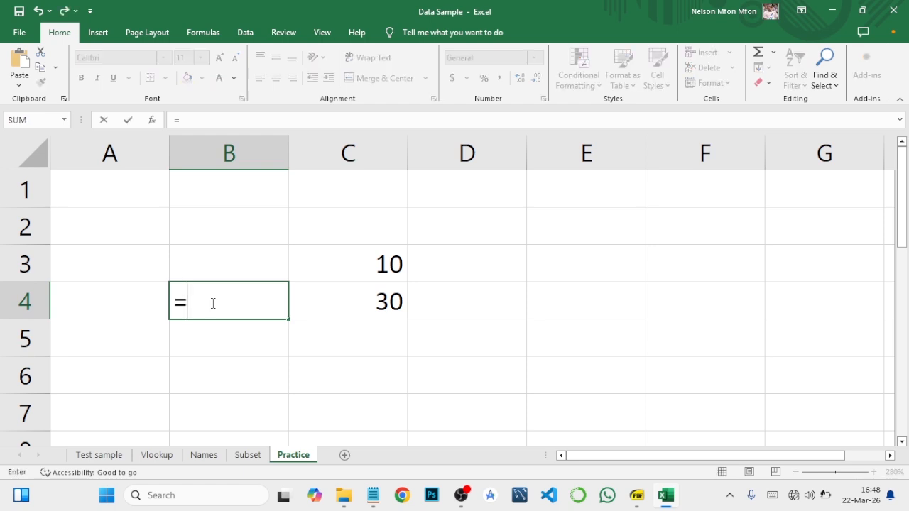
type("10-")
type("5")
key("Return")
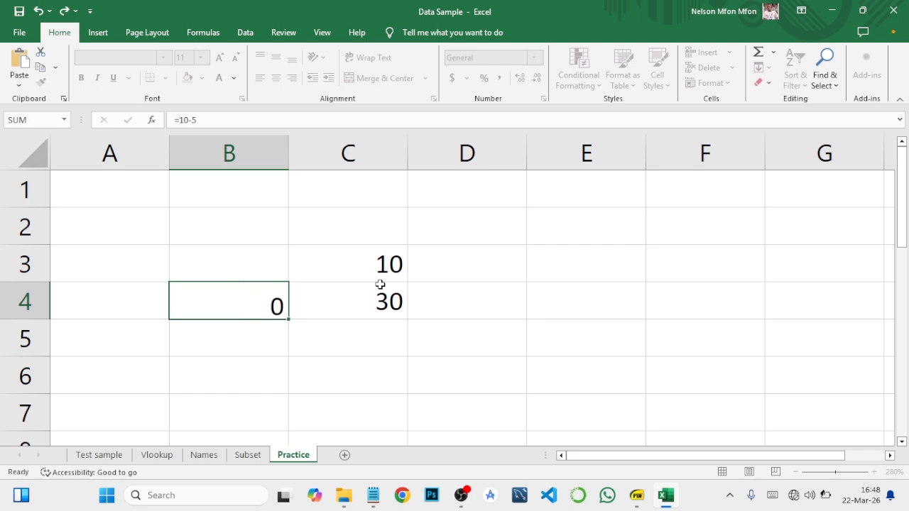
Enter the multiplication formula =10*2 in cell E4.
left_click(590, 304)
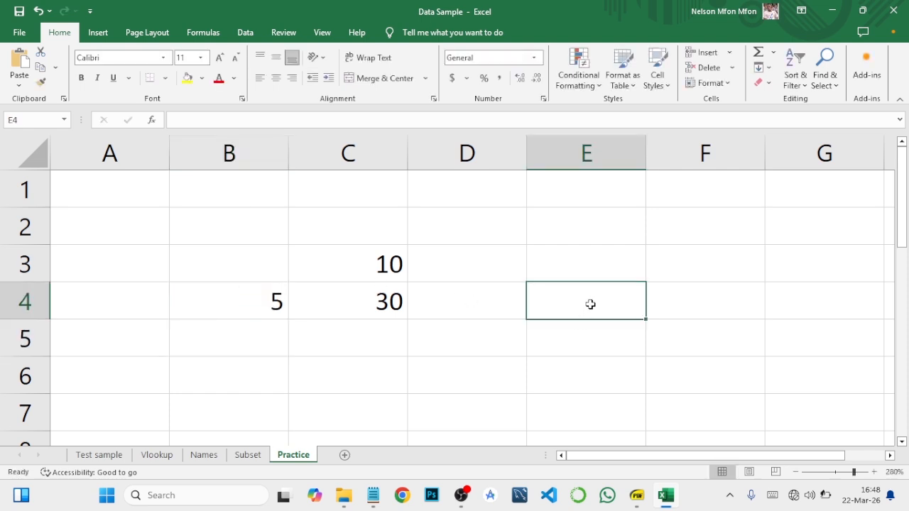
type("1-")
key("BackSpace")
key("BackSpace")
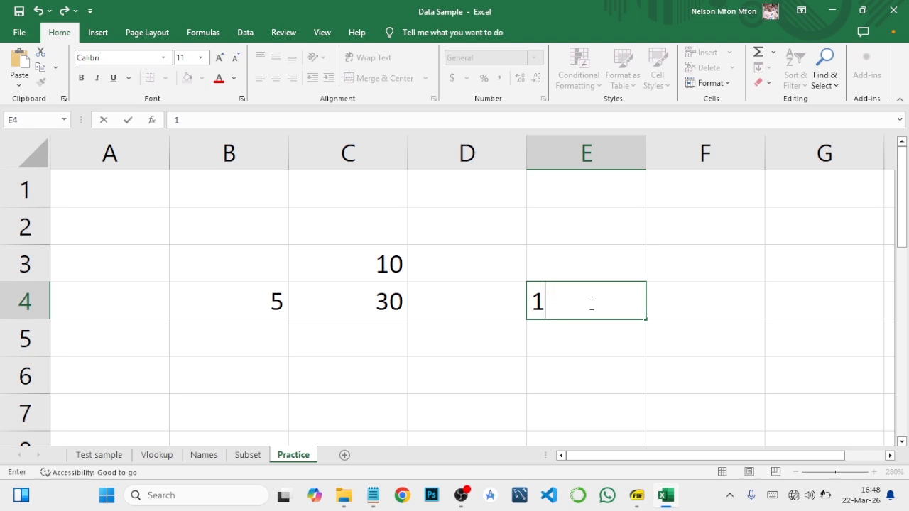
type("=10")
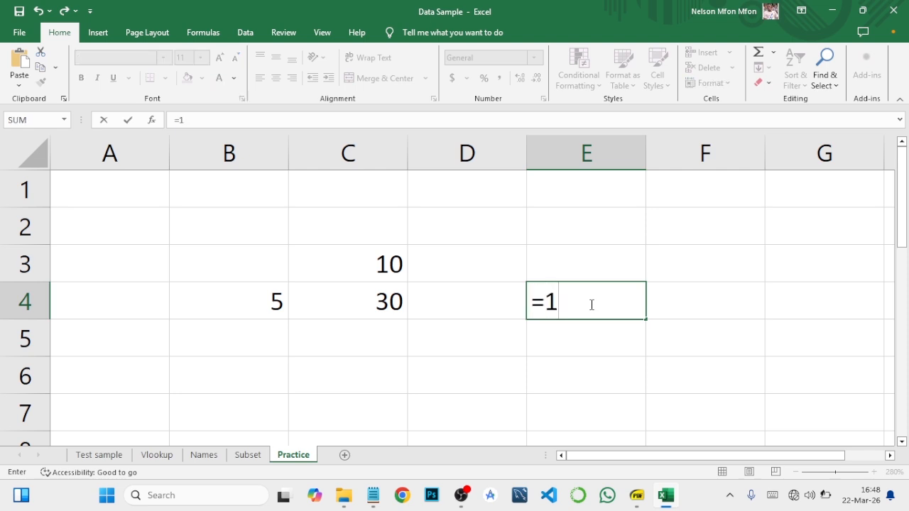
type("*2")
key("Return")
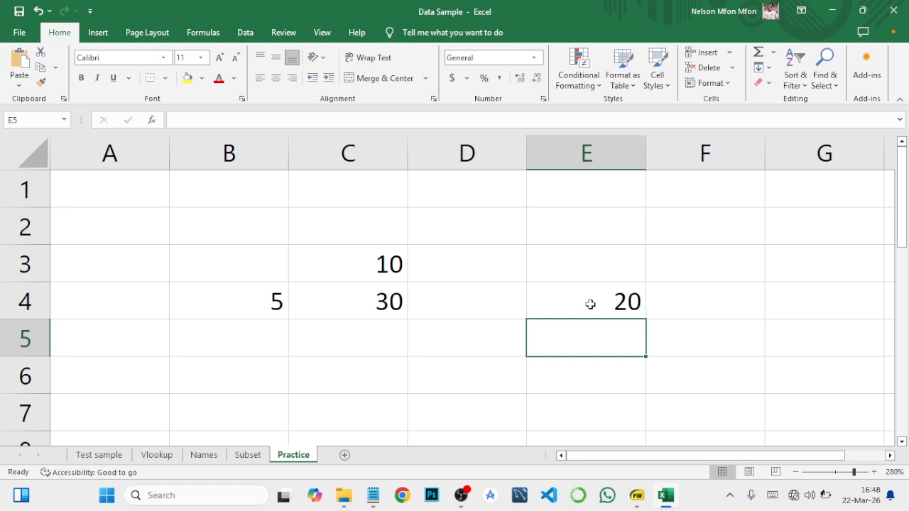
Enter the division formula =10/2 in cell C6 and reselect the cell to check it.
left_click(353, 367)
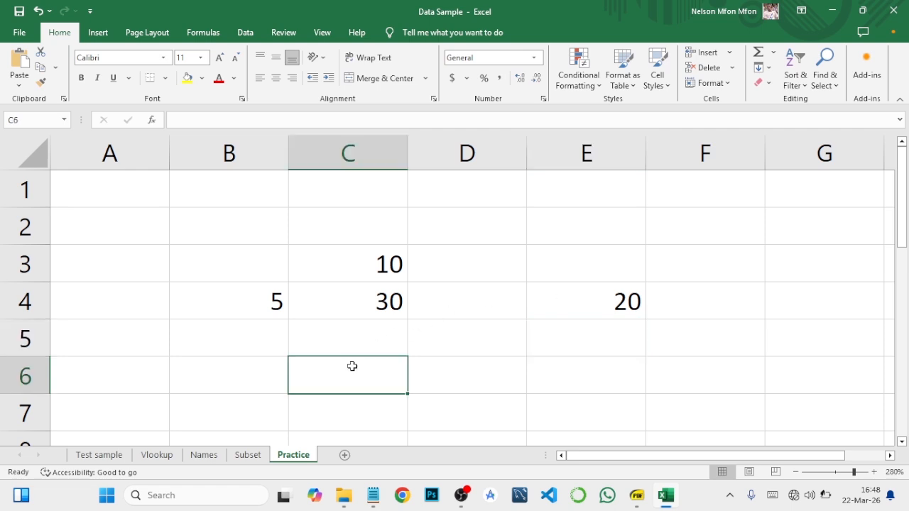
type("=1")
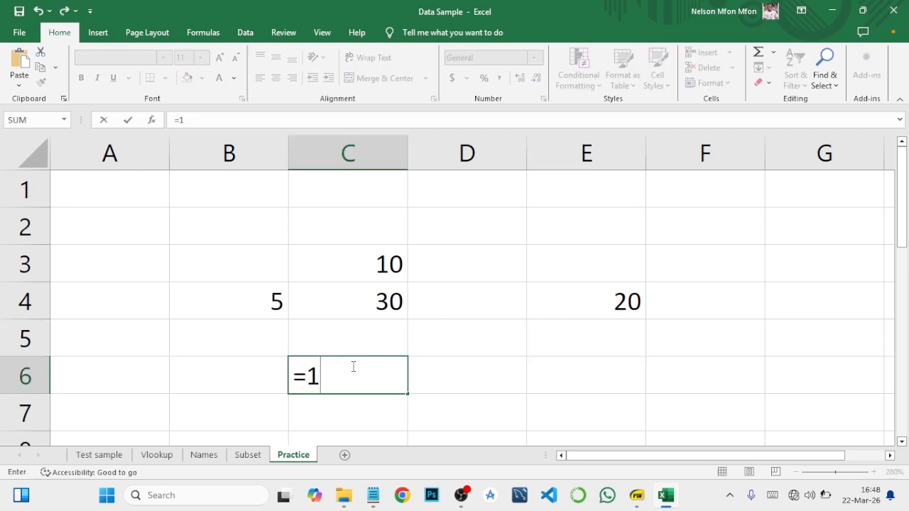
type("0/2")
key("Return")
left_click(363, 373)
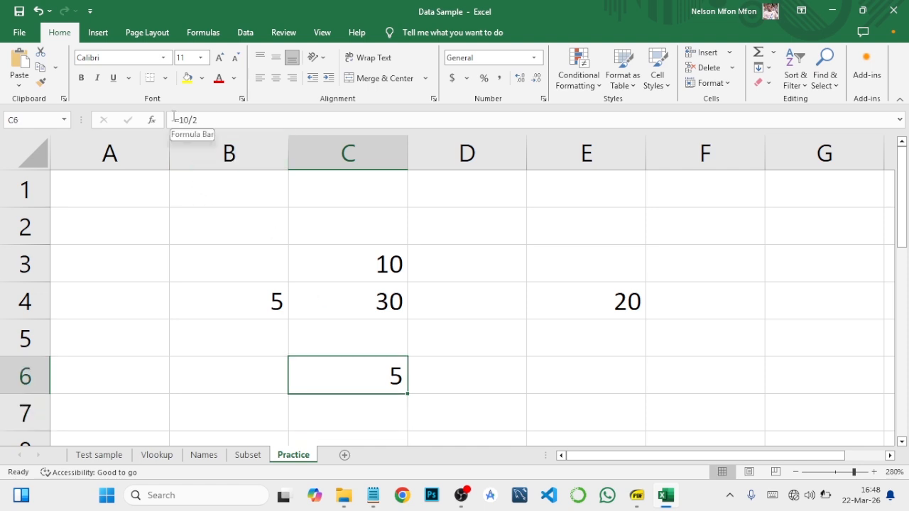
Edit the division formula in cell C6 to read =10/5.
left_click(202, 119)
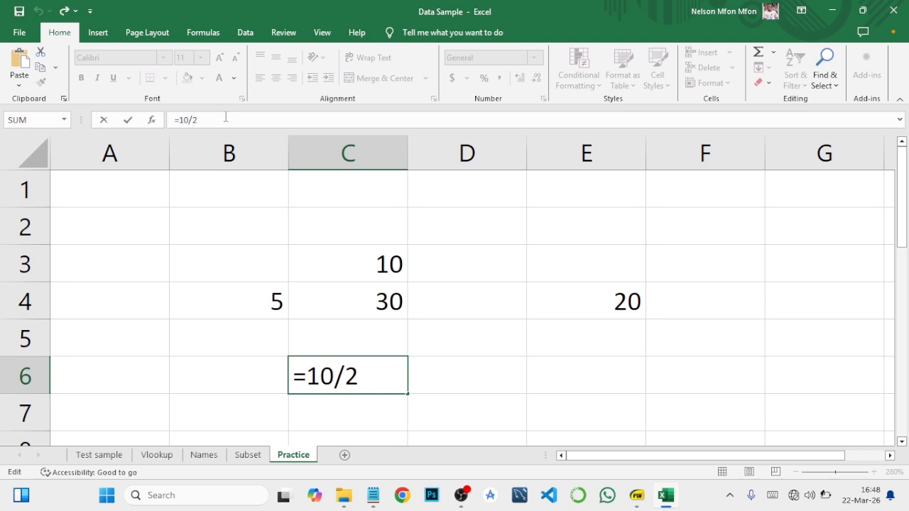
key("BackSpace")
type("5")
key("Return")
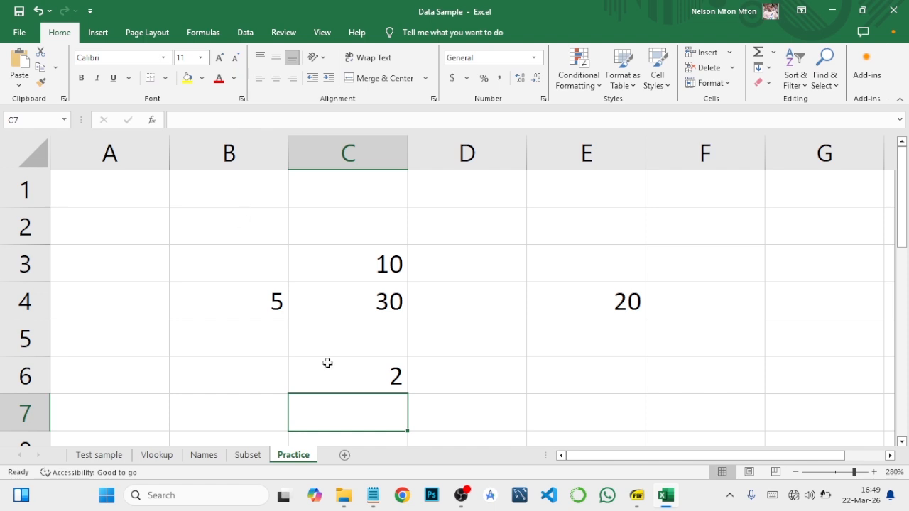
Check the formula in cell C6, review the operator list in Notepad again, and return to the Excel workbook.
left_click(327, 363)
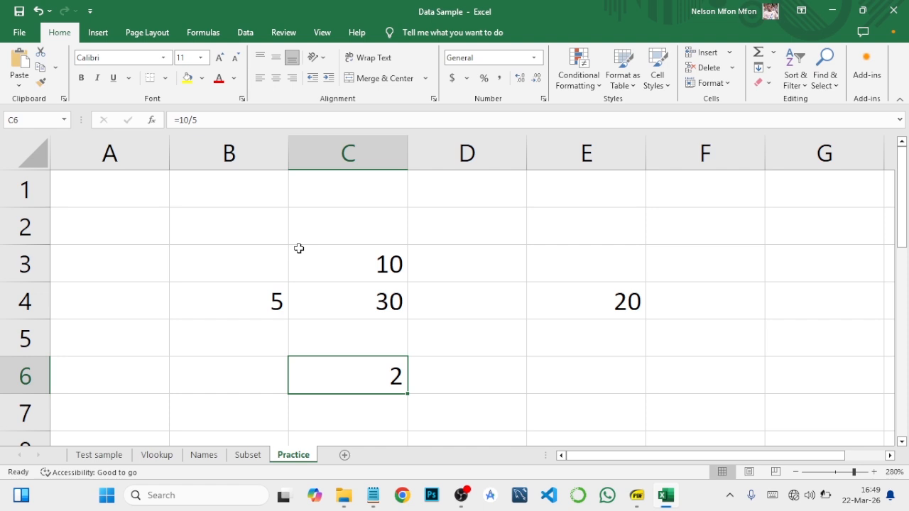
left_click(381, 496)
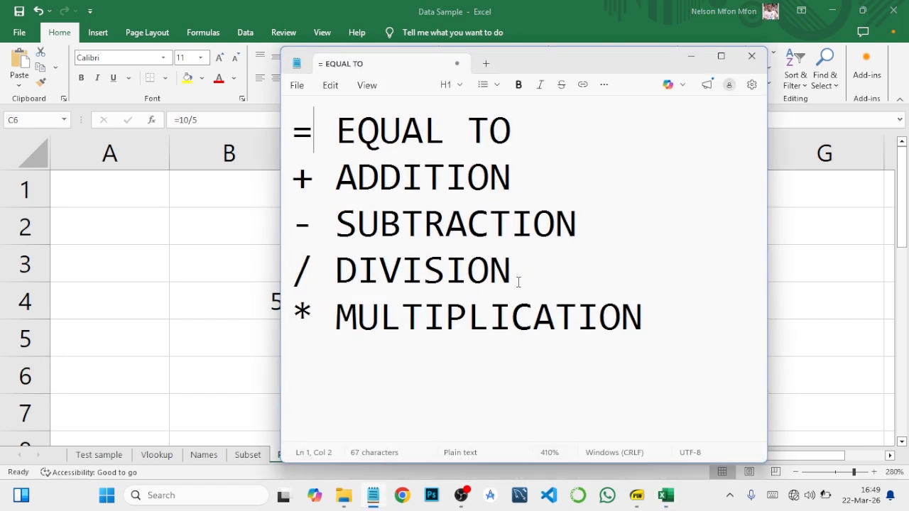
left_click(691, 56)
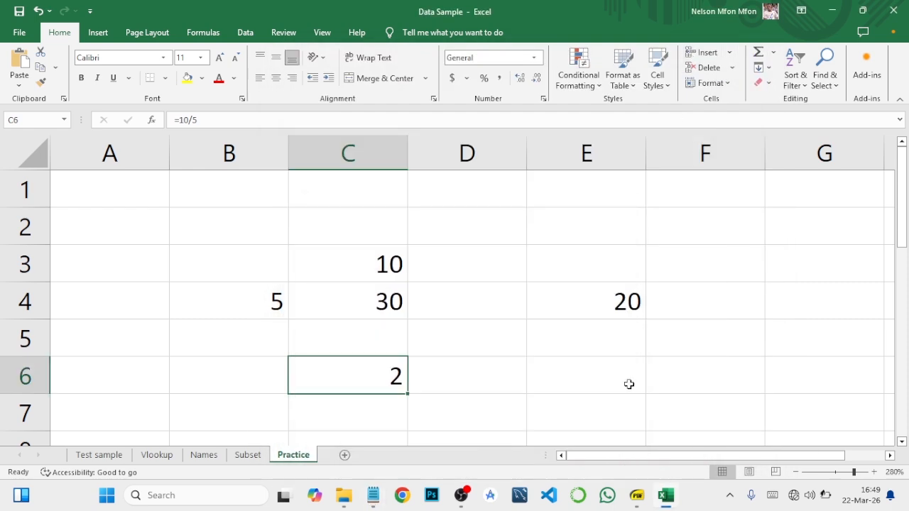
Check the Section 5: Excel Calculations topics in the course outline PDF and return to the Excel workbook.
left_click(636, 495)
left_click(589, 449)
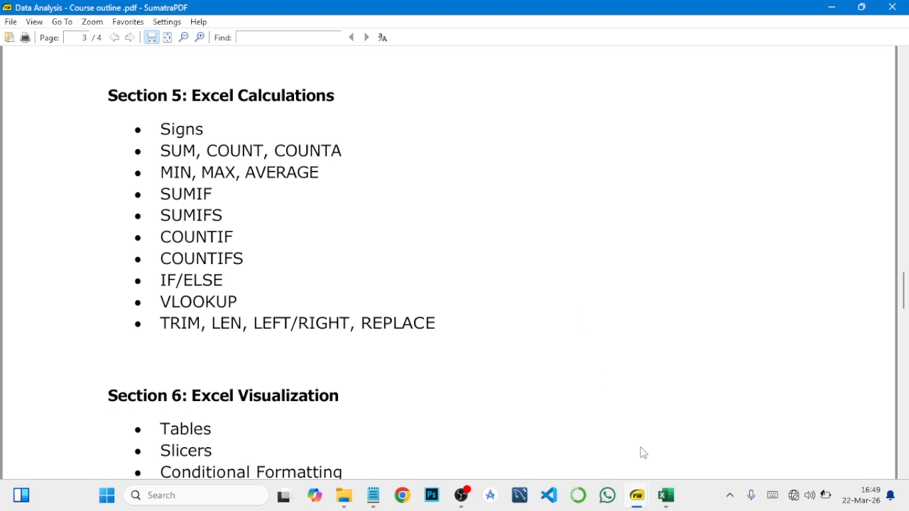
left_click(668, 497)
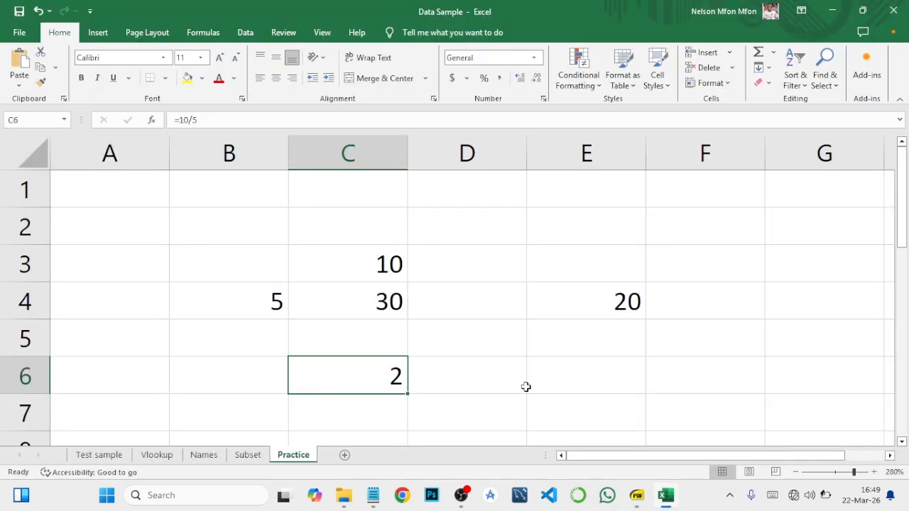
Clear the contents of cells B3 through F7 on the Practice sheet and select cell B2.
left_click_drag(681, 401, 255, 251)
right_click(256, 252)
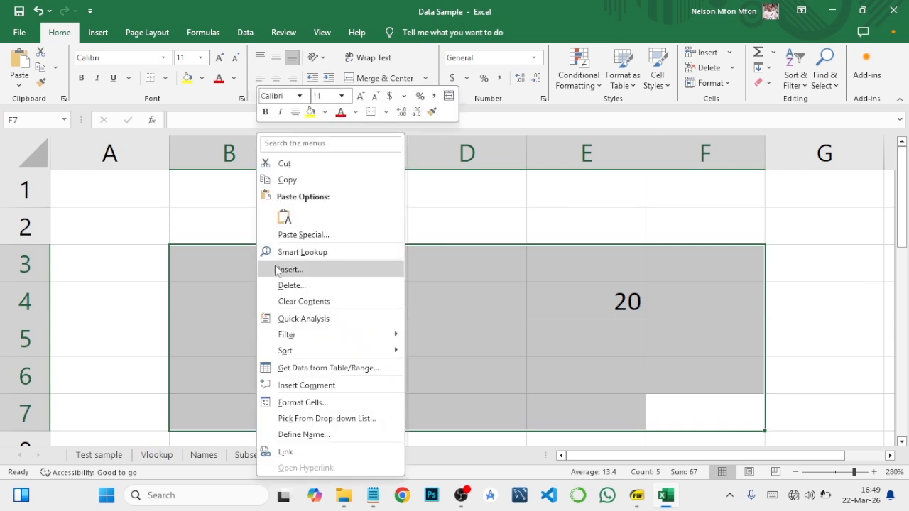
left_click(304, 301)
left_click(197, 212)
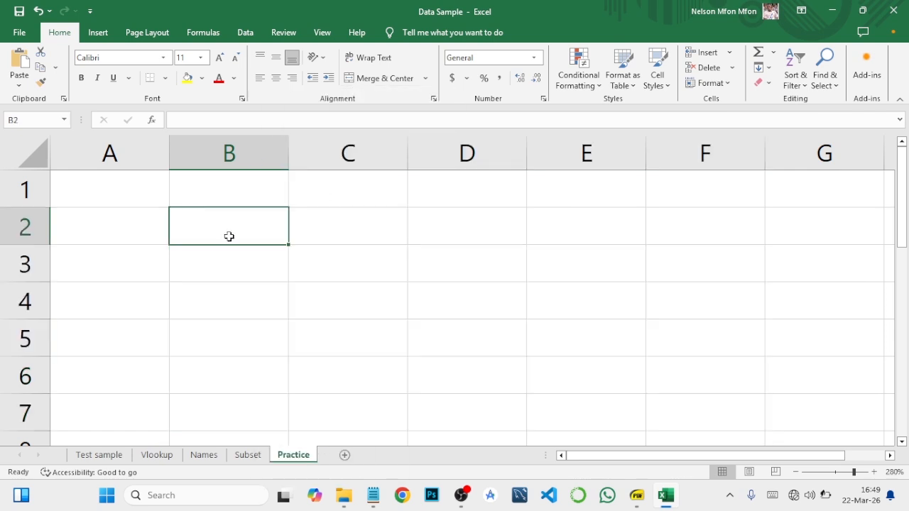
Start a =sum formula in cell B2, consulting the SUM entry in DATA ANALYSIS HANDBOOK.pdf before returning to Excel.
type("=sum")
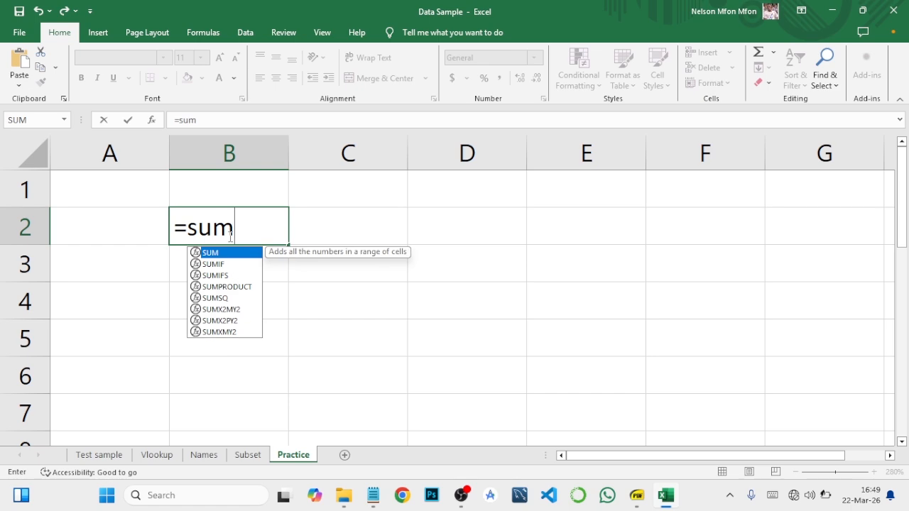
mouse_move(640, 497)
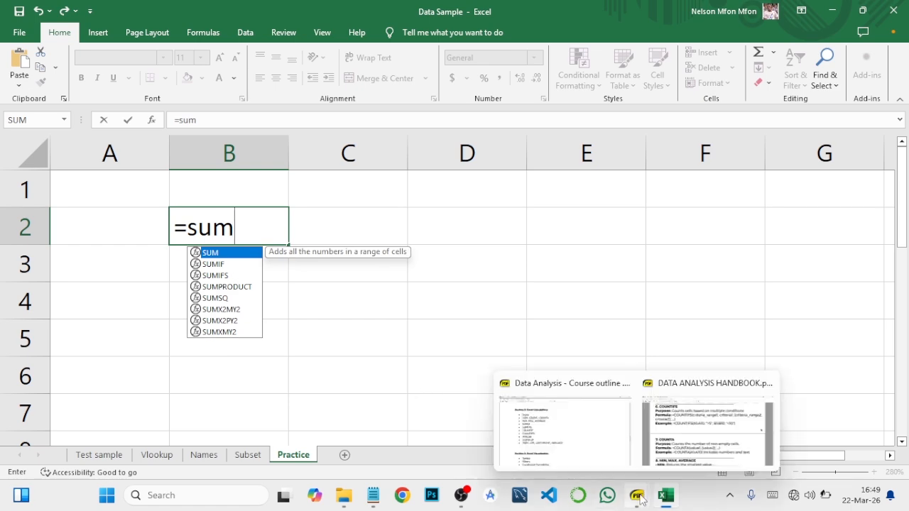
left_click(706, 429)
scroll(572, 351, "up", 8)
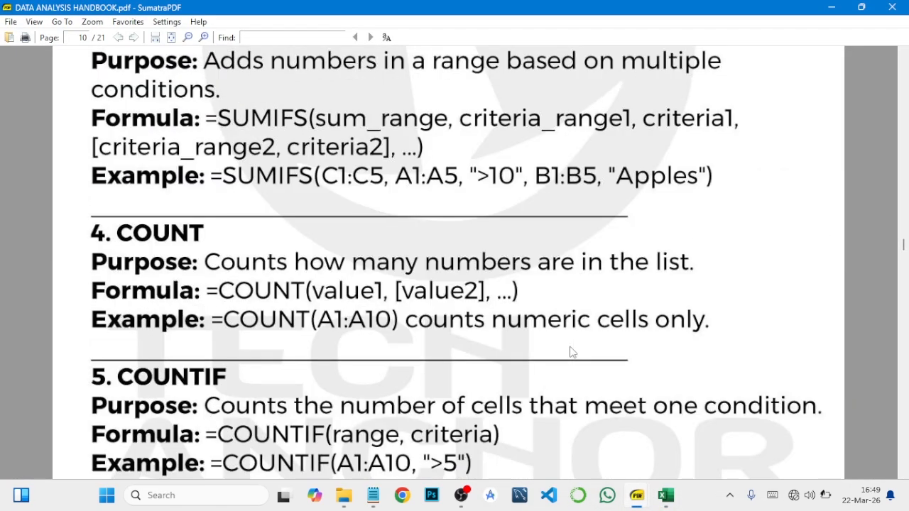
scroll(570, 349, "up", 10)
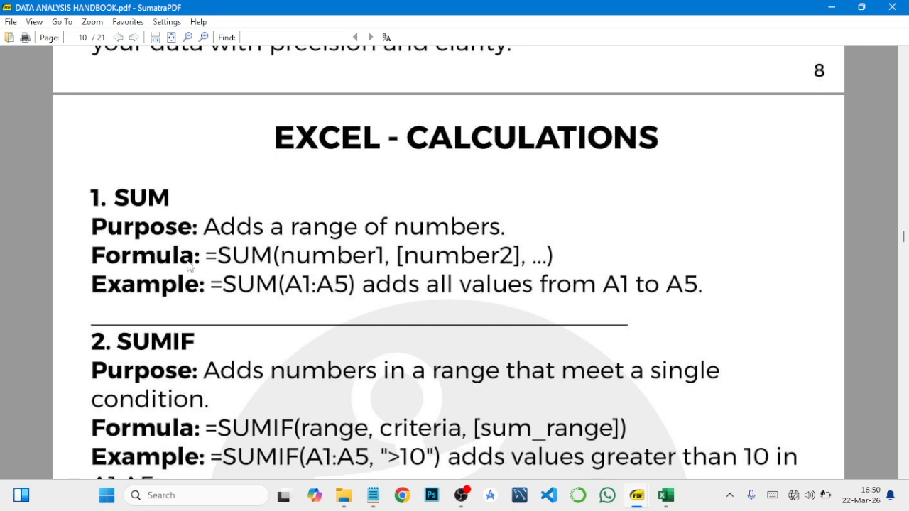
left_click(832, 7)
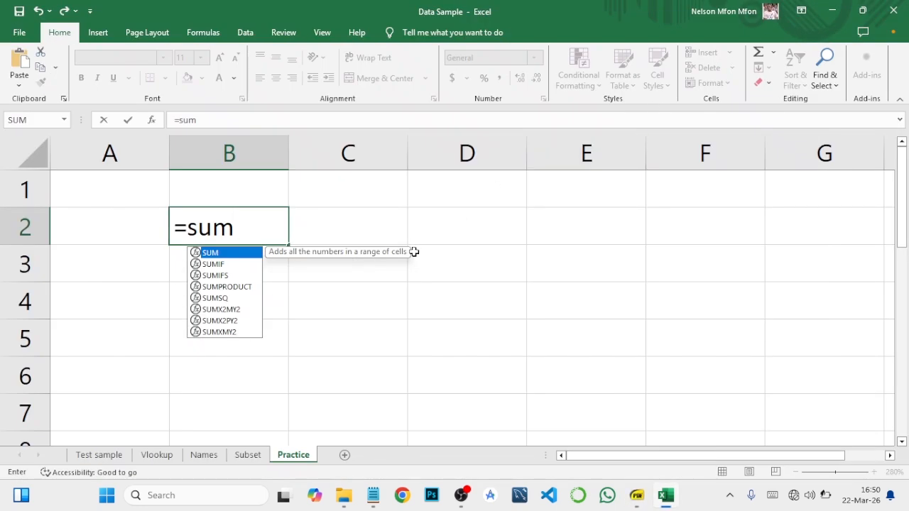
Complete the formula in cell B2 as =SUM(5,10,5) and reselect the cell to check it.
double_click(223, 255)
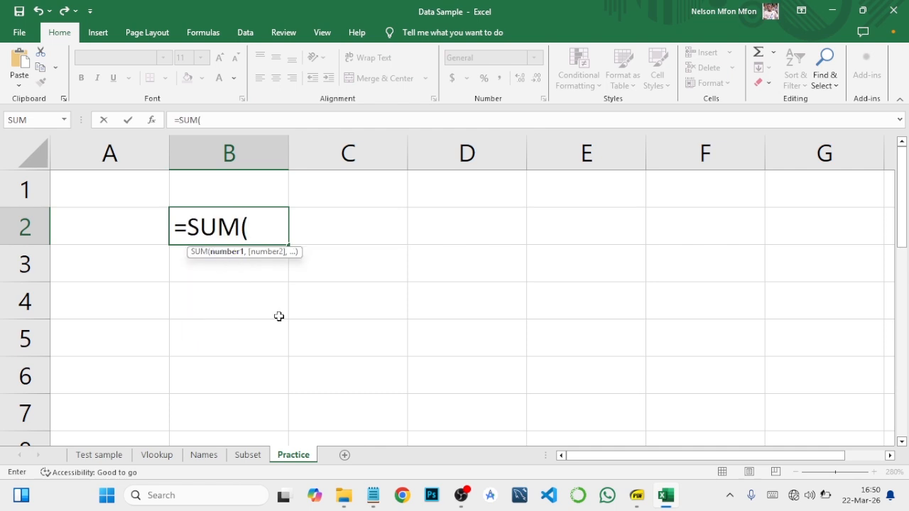
type("5,")
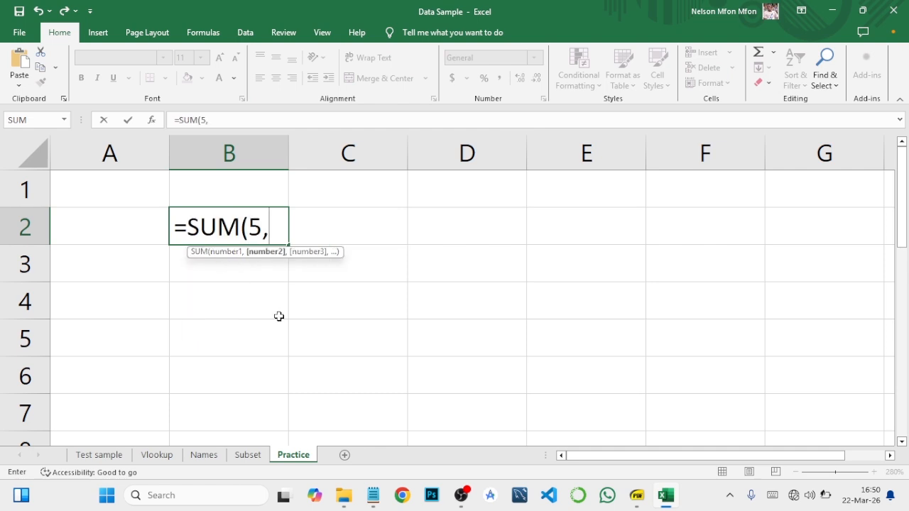
type("10,")
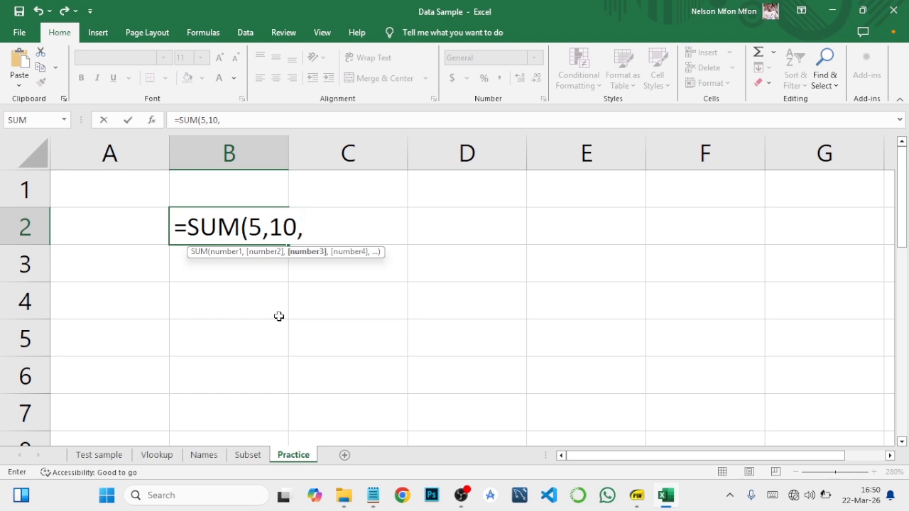
type("5)")
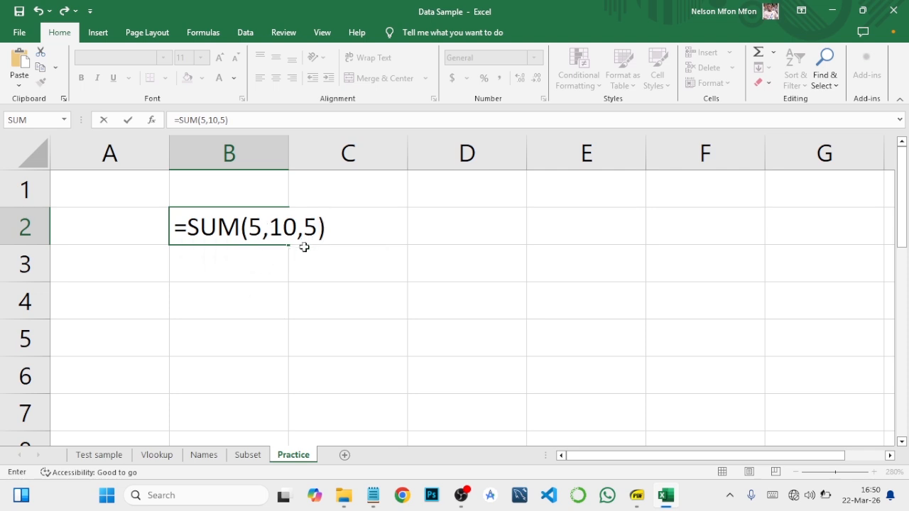
key("Return")
left_click(240, 225)
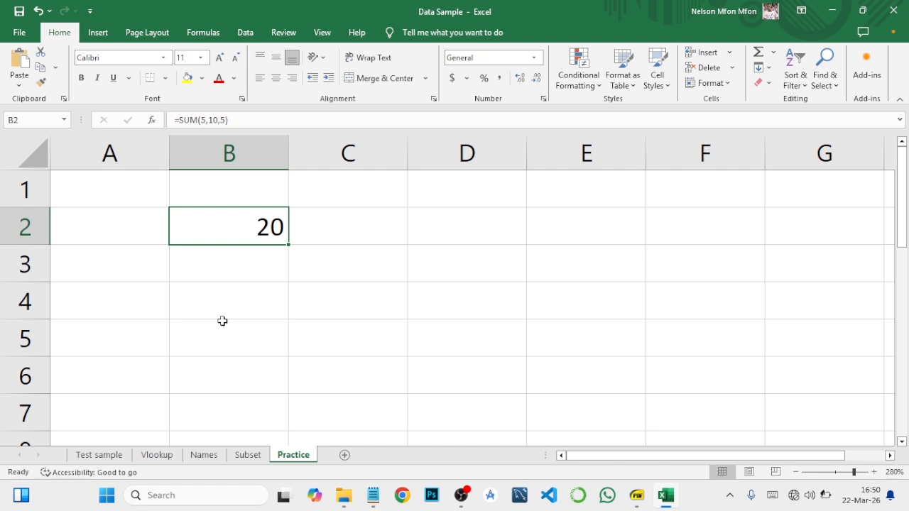
Delete the Country, Bonus % and Hire Date columns from the Subset sheet.
left_click(246, 455)
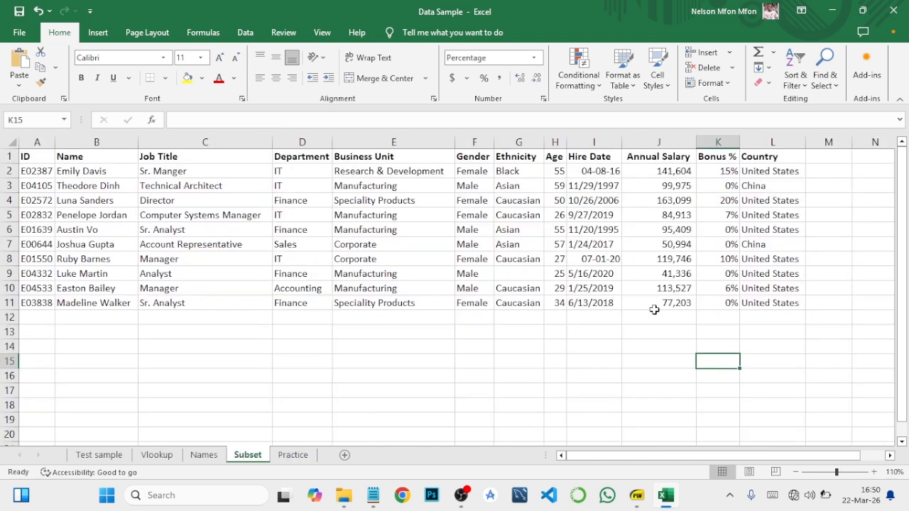
left_click(768, 141)
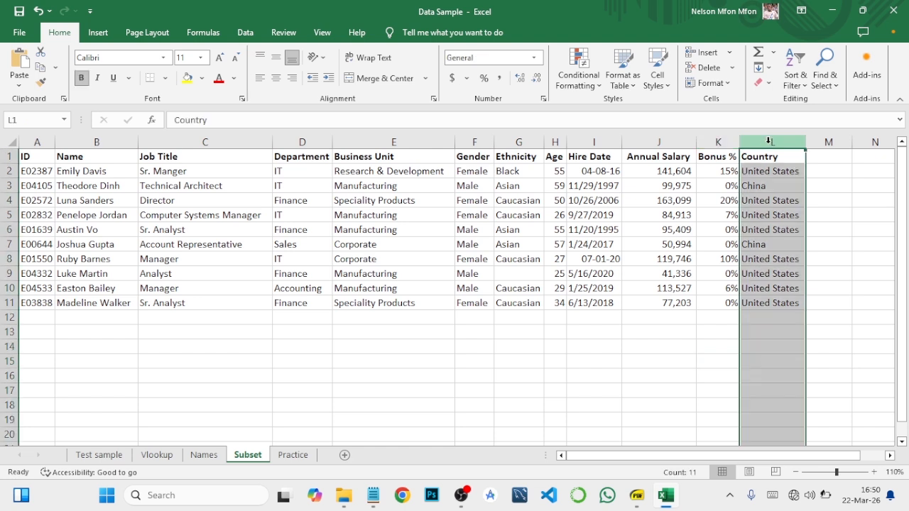
right_click(768, 141)
left_click(686, 278)
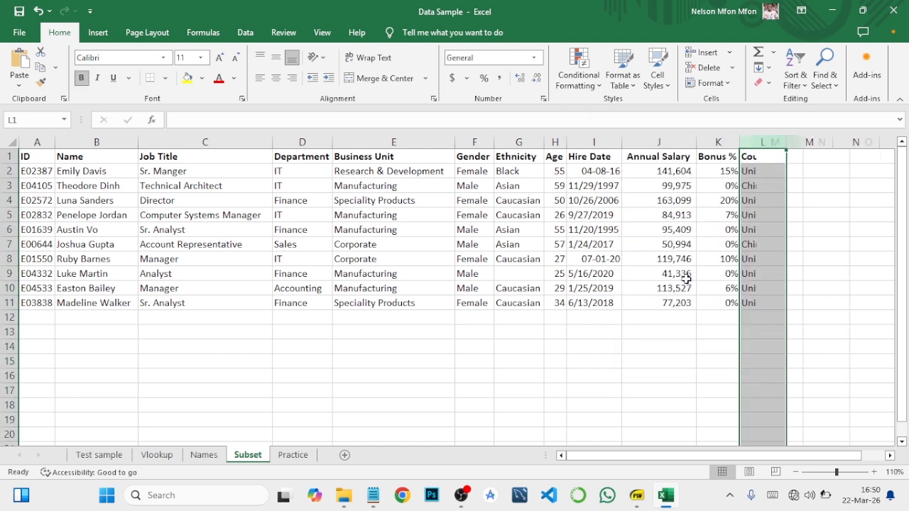
right_click(717, 142)
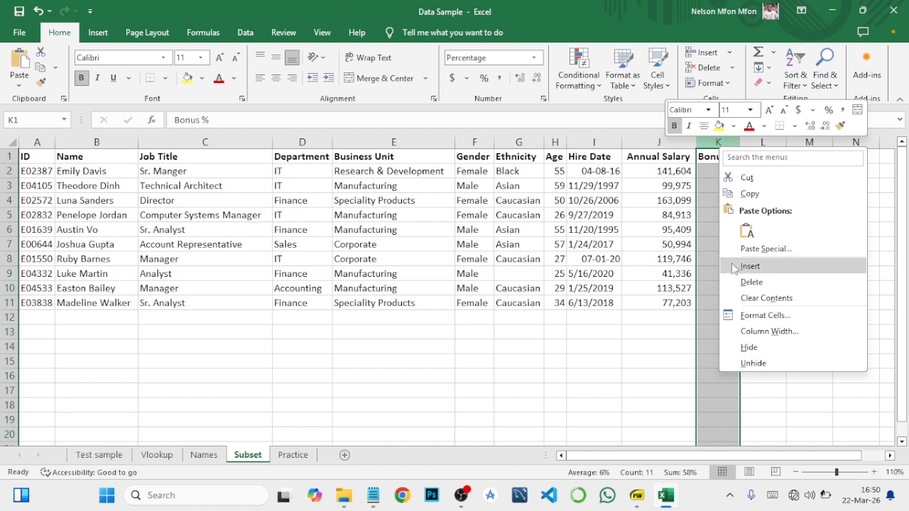
left_click(751, 282)
right_click(594, 142)
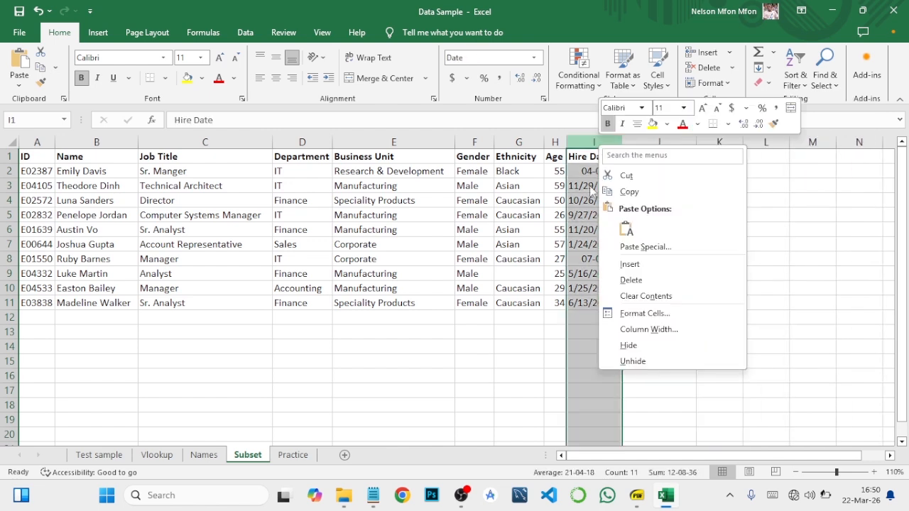
left_click(628, 280)
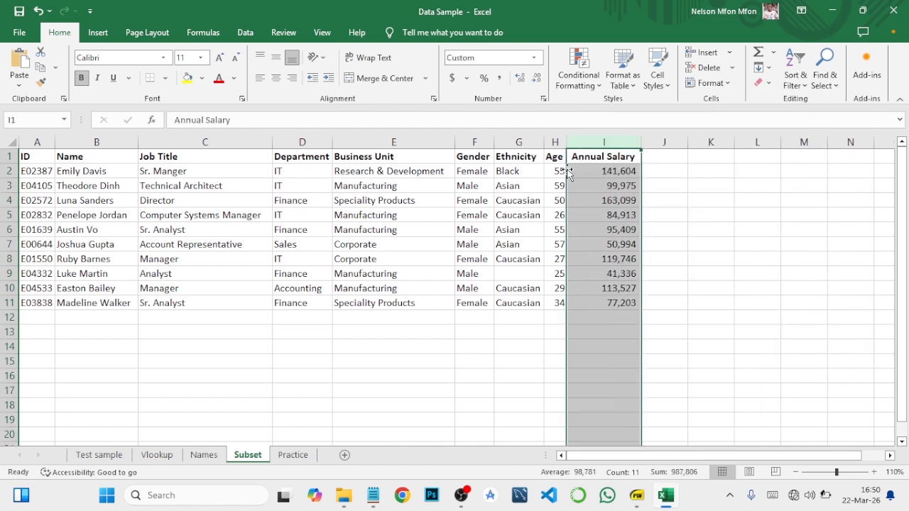
Delete the Ethnicity and Business Unit columns from the Subset sheet.
left_click(521, 142)
right_click(523, 142)
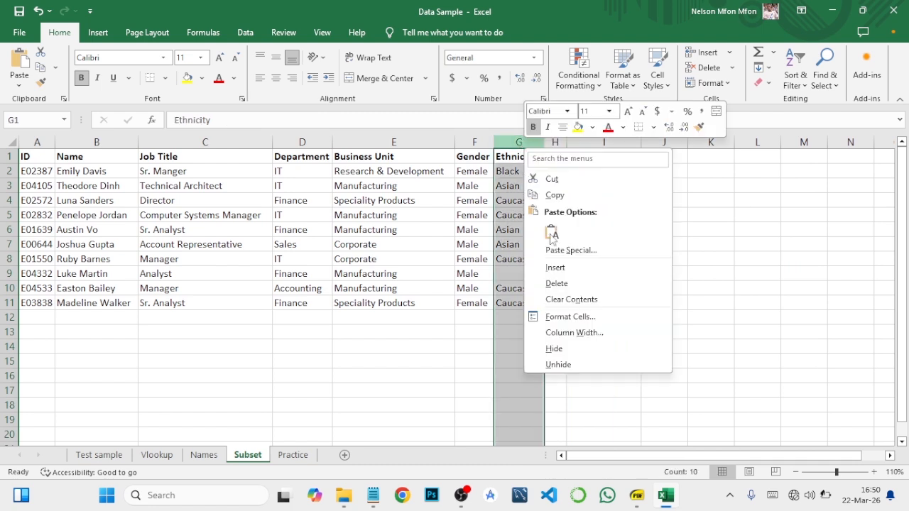
left_click(557, 283)
left_click(873, 472)
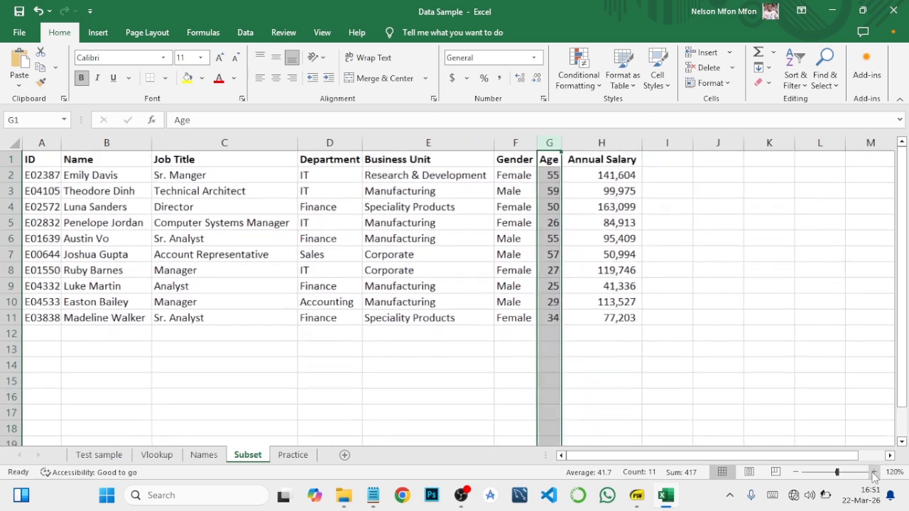
left_click(874, 472)
left_click(873, 472)
left_click(697, 379)
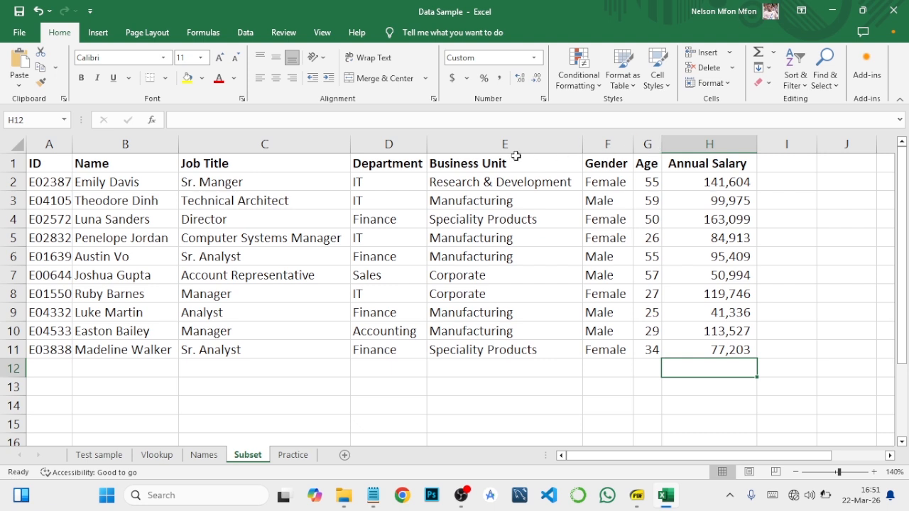
left_click(487, 144)
right_click(490, 143)
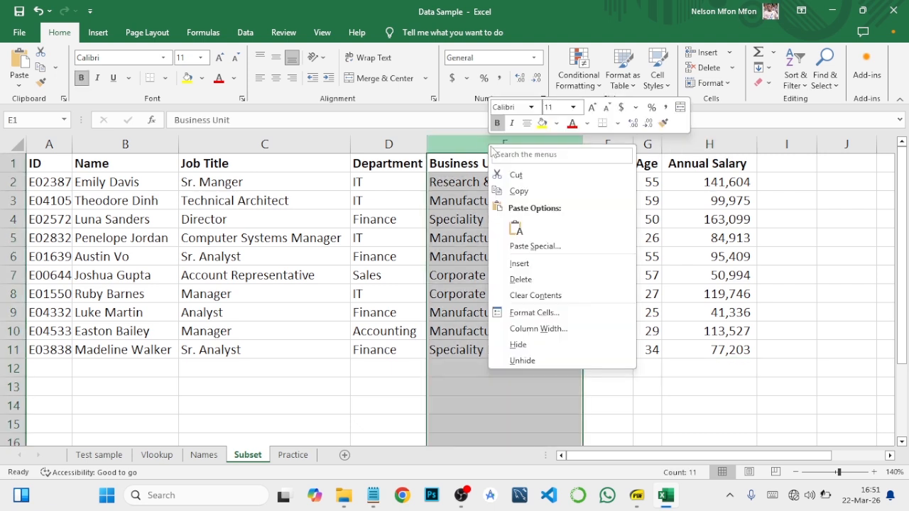
left_click(520, 279)
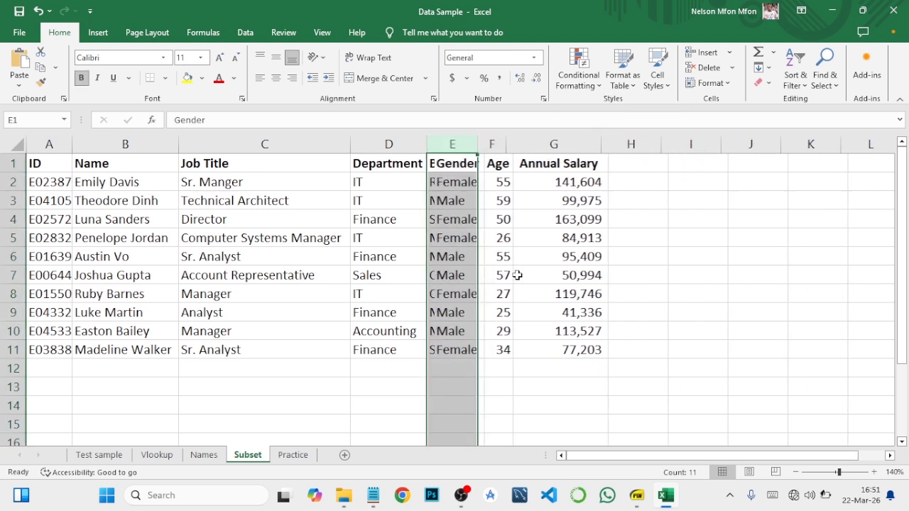
Widen the Age column F to roughly three times its width.
left_click(873, 472)
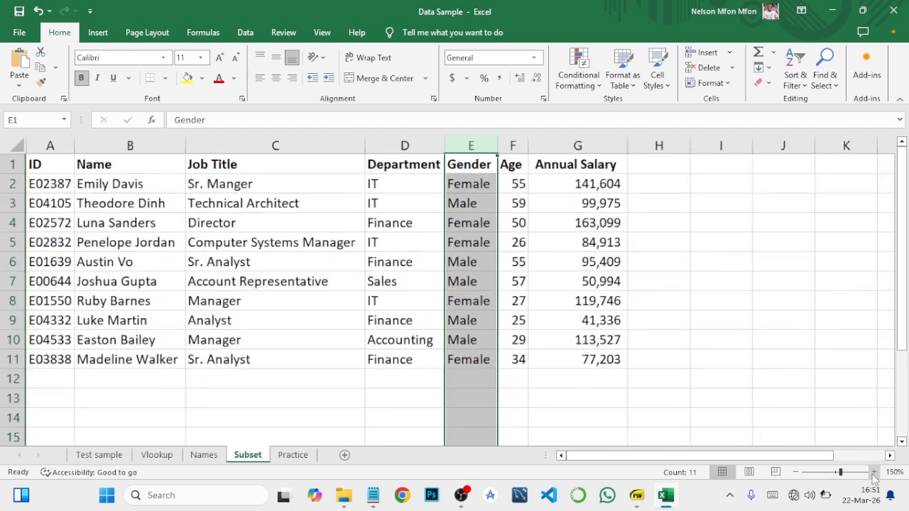
left_click(874, 472)
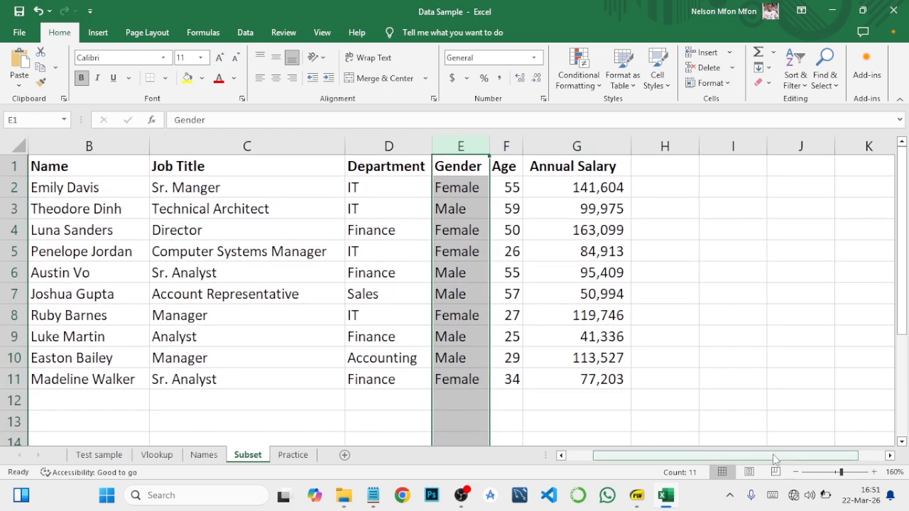
left_click_drag(773, 454, 692, 453)
left_click(554, 401)
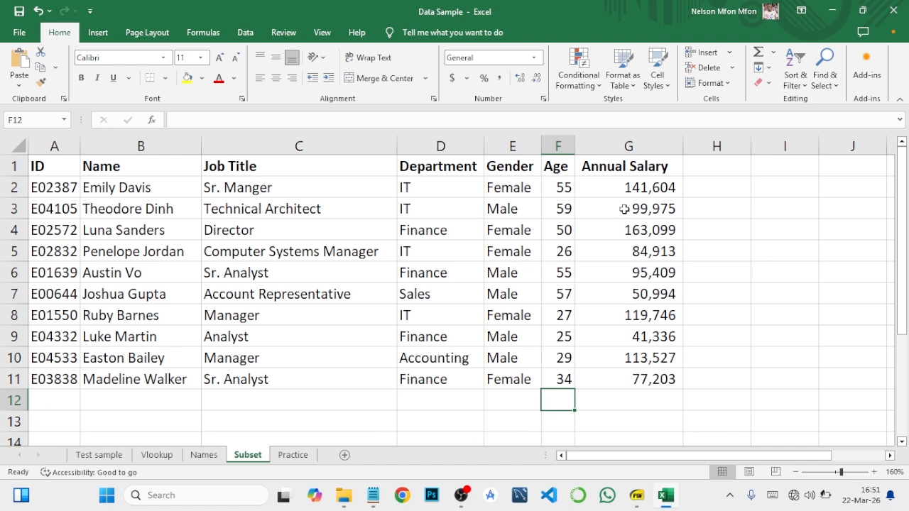
left_click_drag(573, 142, 640, 143)
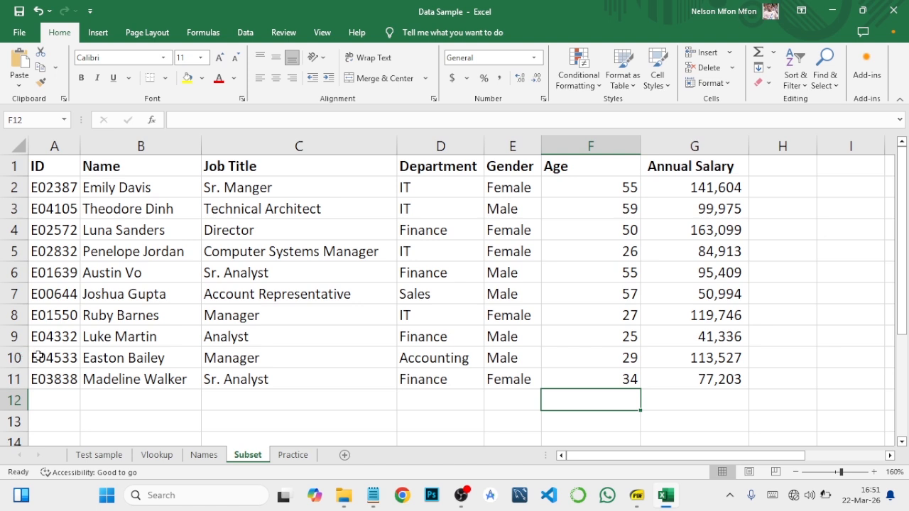
Clear the contents of the last two employee records in rows 10 and 11, across columns A to G.
left_click_drag(63, 357, 714, 390)
right_click(701, 369)
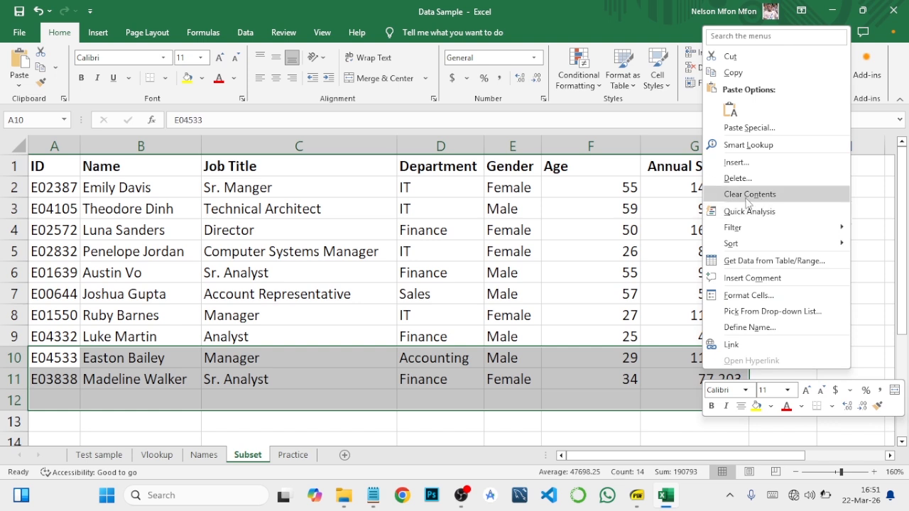
left_click(748, 195)
left_click(610, 381)
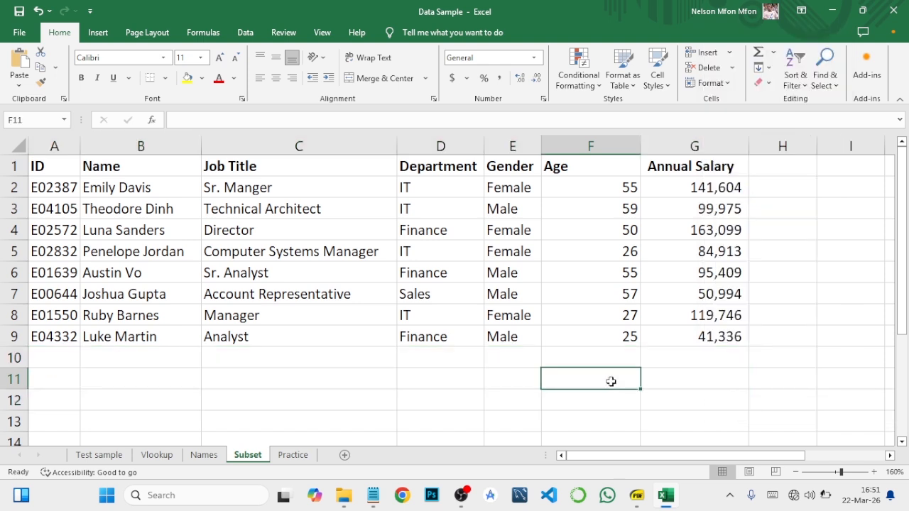
Enter the label SUM in cell F11 and make it bold.
type("SUM")
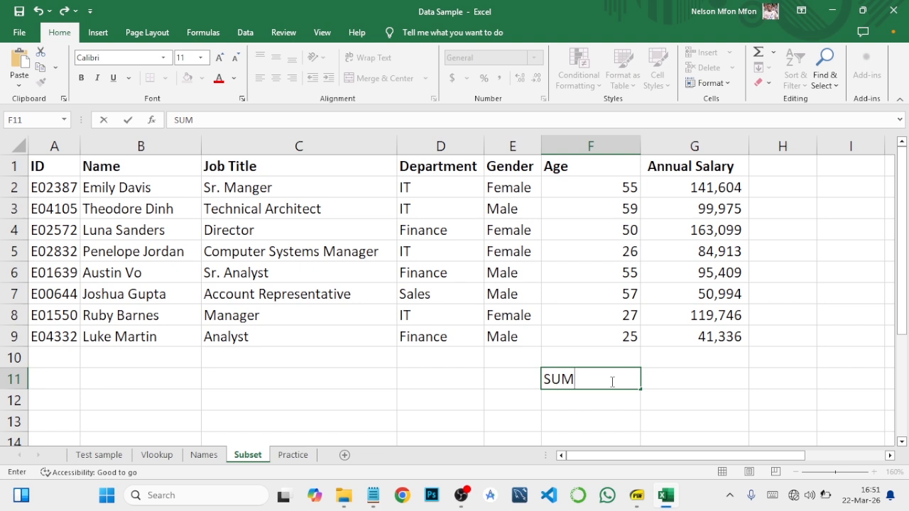
left_click(676, 382)
left_click(606, 379)
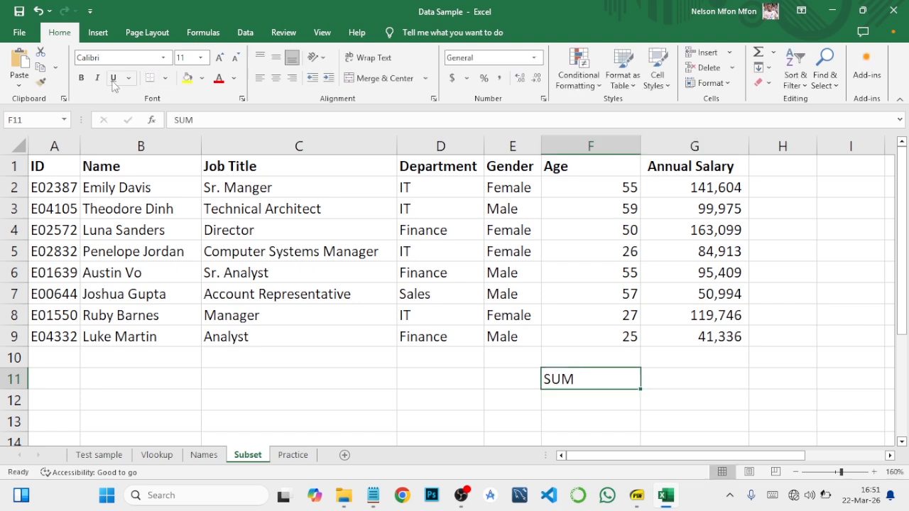
left_click(81, 78)
Total the Annual Salary values in G2:G9 with the SUM function in cell G11.
left_click(680, 389)
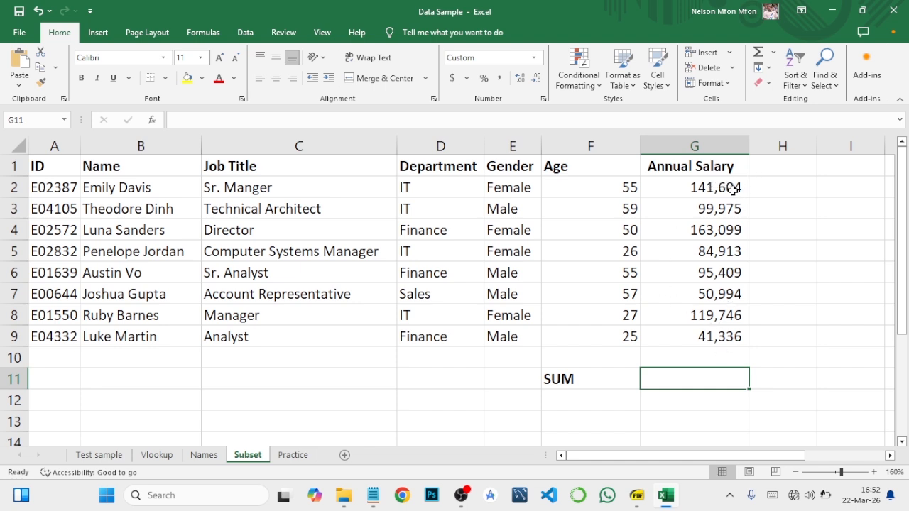
left_click(683, 188)
left_click(717, 208)
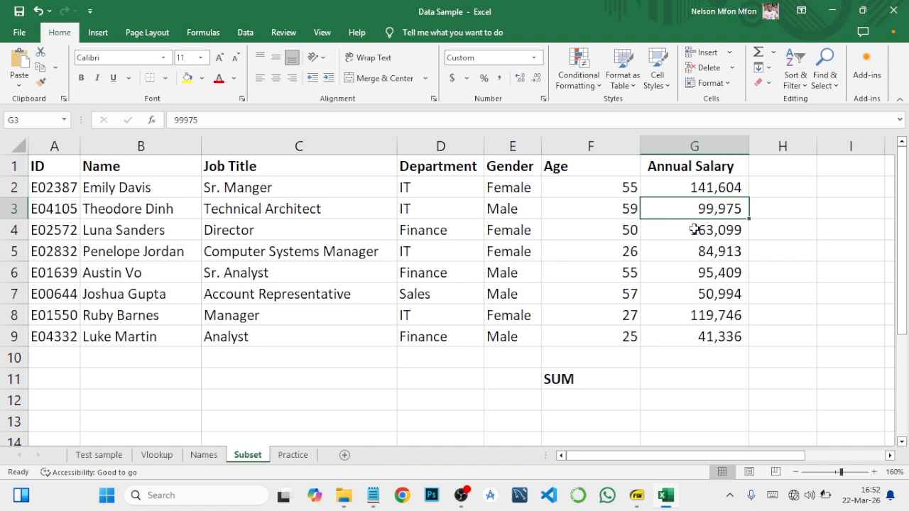
left_click(694, 229)
left_click(695, 375)
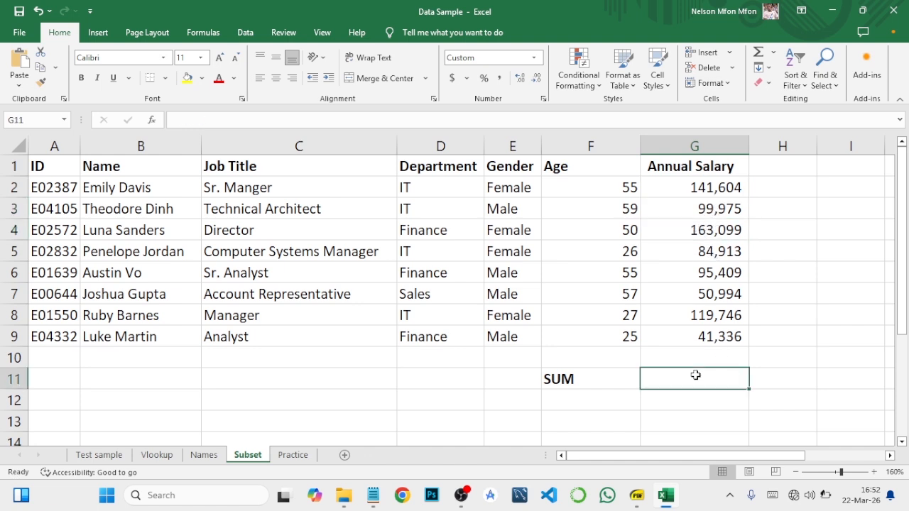
type("=SUM")
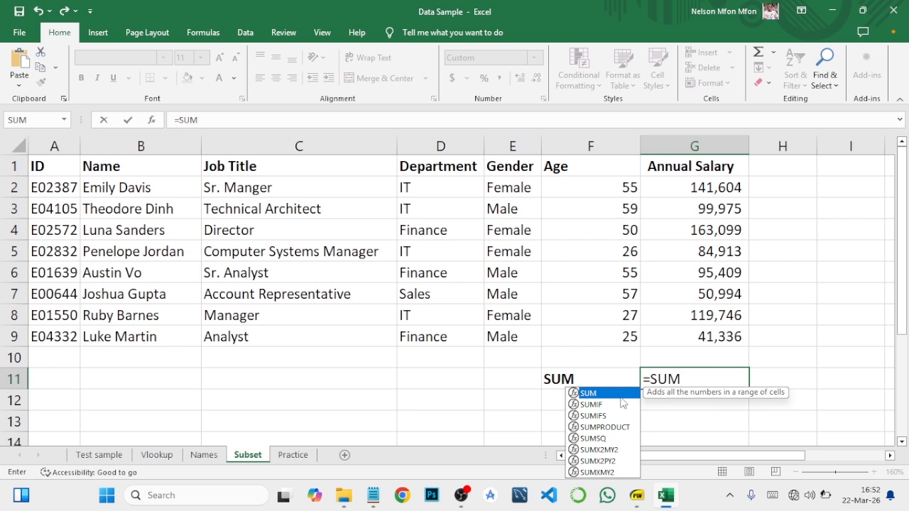
double_click(620, 393)
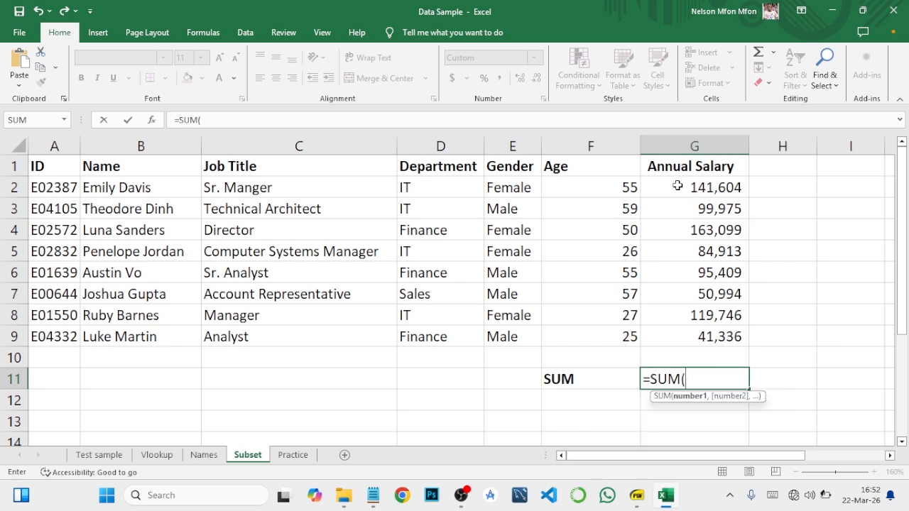
left_click_drag(674, 186, 706, 335)
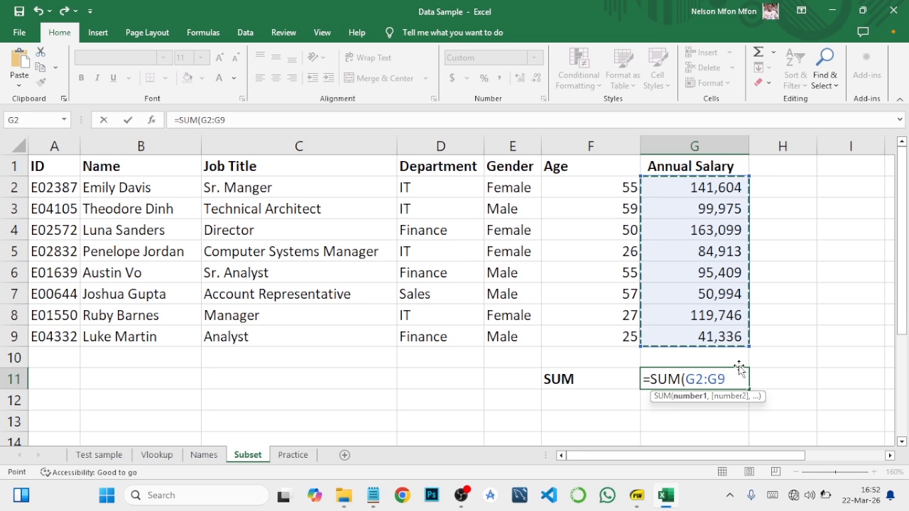
type(")")
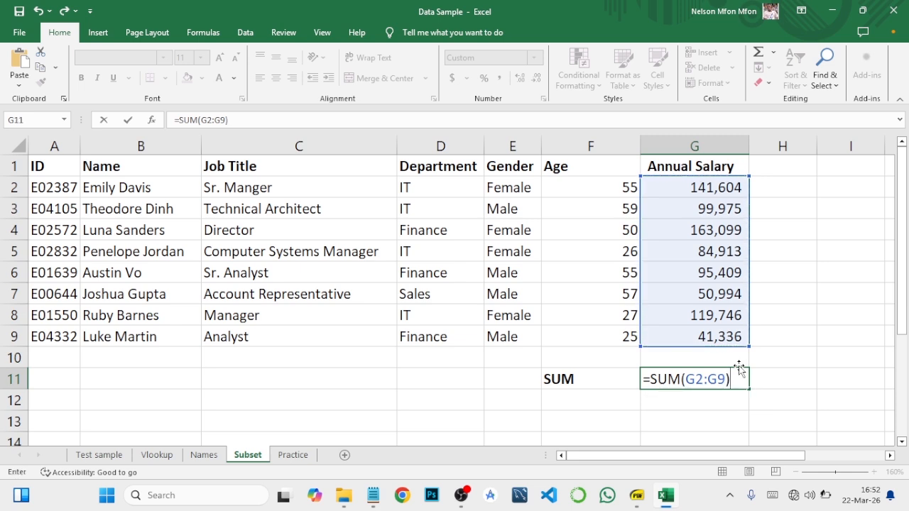
key("Return")
Review the SUM formula in G11 and compare its result with the sum of the selected salaries G2:G9.
left_click(707, 380)
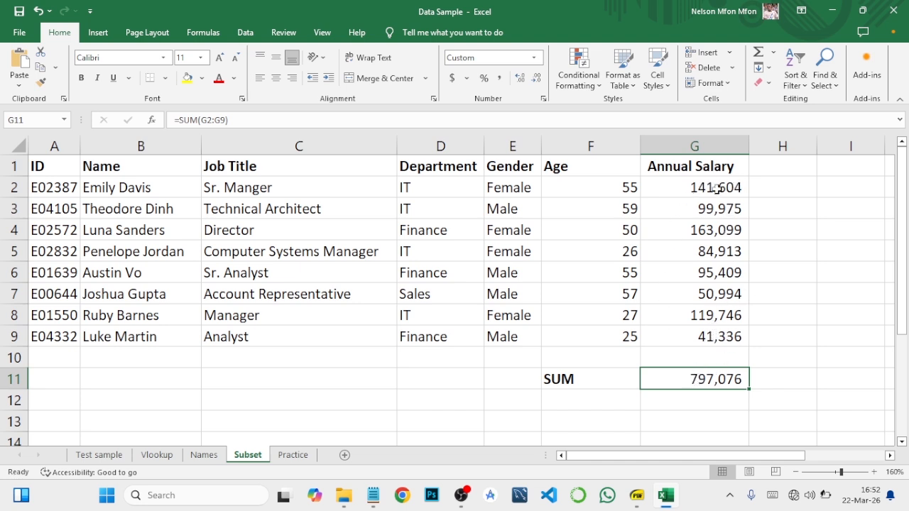
left_click_drag(689, 185, 710, 334)
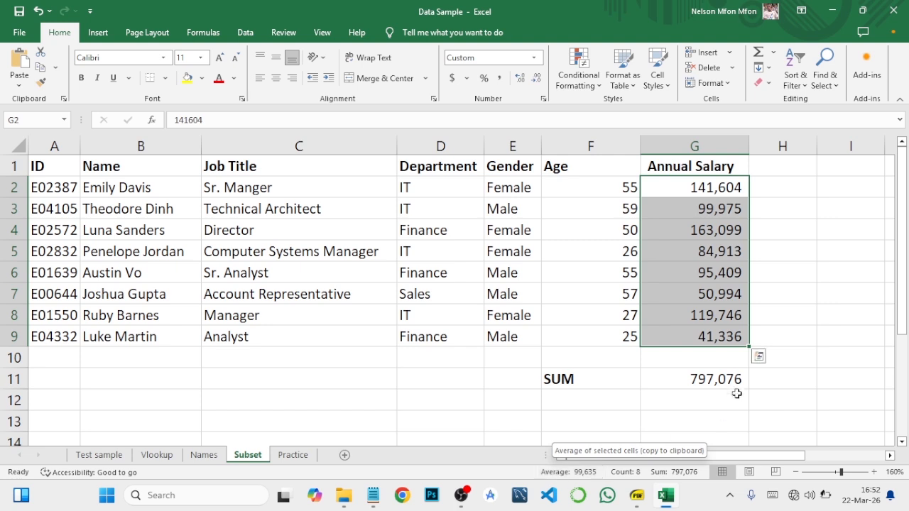
left_click(710, 311)
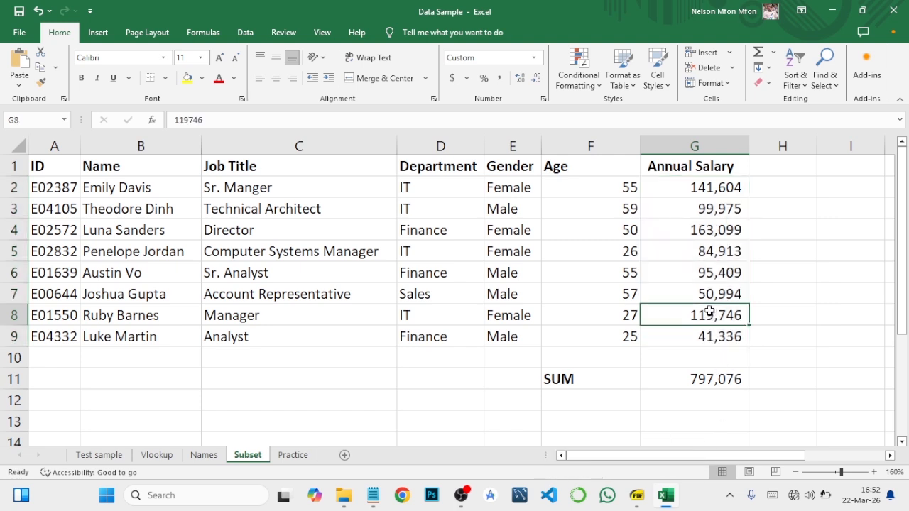
Switch to the DATA ANALYSIS HANDBOOK PDF in SumatraPDF and read the Excel function entries from SUMIF through COUNTA.
left_click(577, 396)
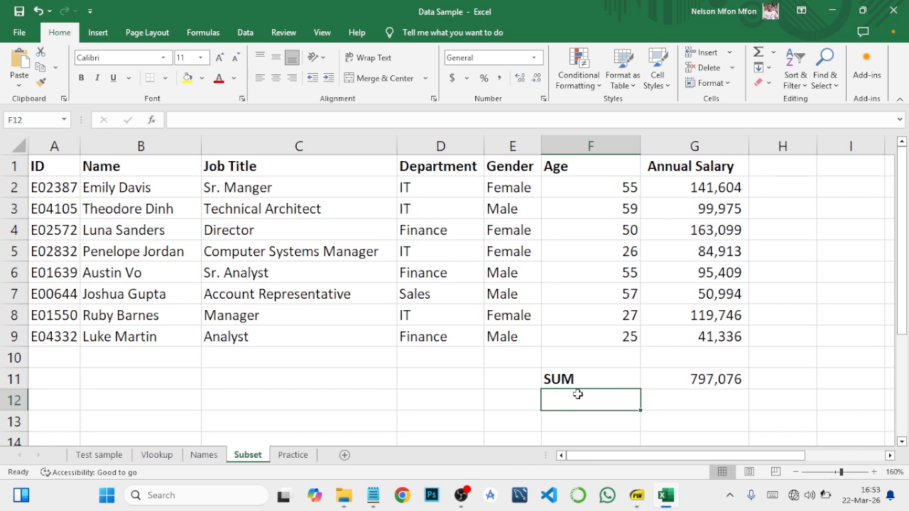
mouse_move(638, 495)
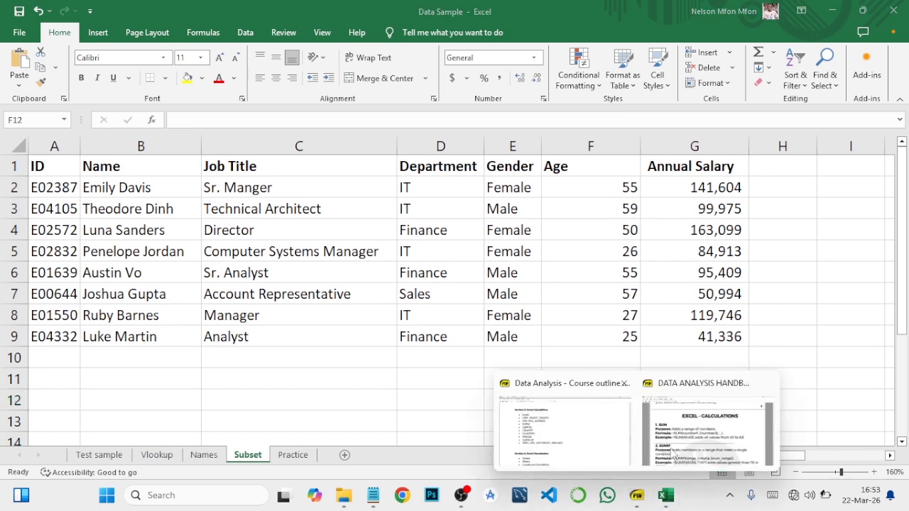
left_click(706, 426)
scroll(284, 300, "down", 5)
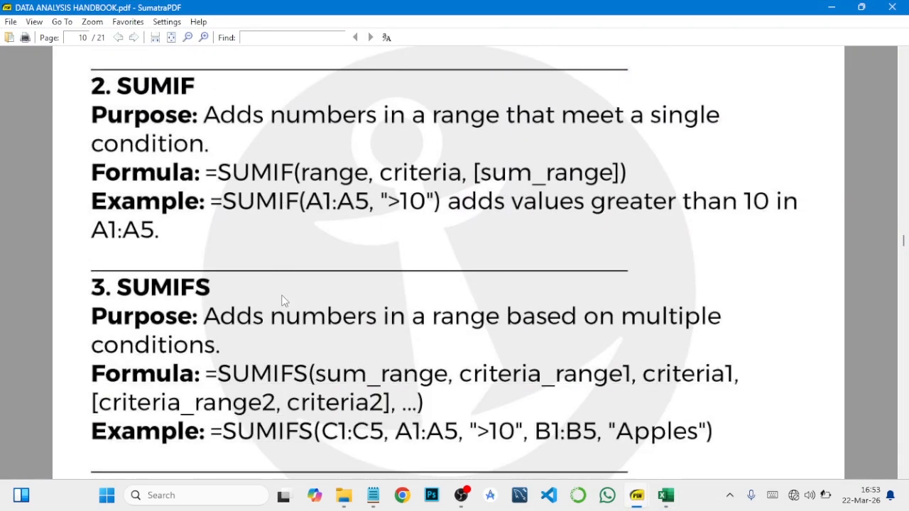
scroll(282, 300, "down", 1)
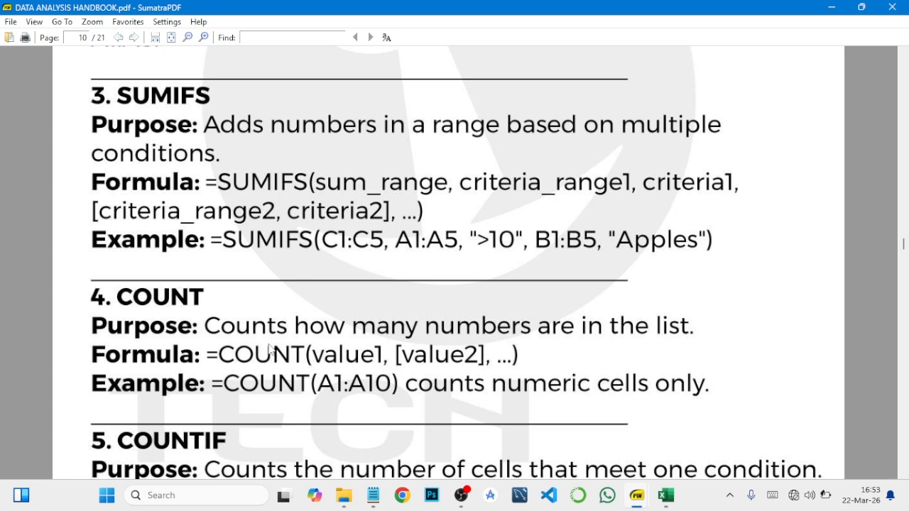
scroll(270, 347, "down", 3)
scroll(270, 348, "down", 3)
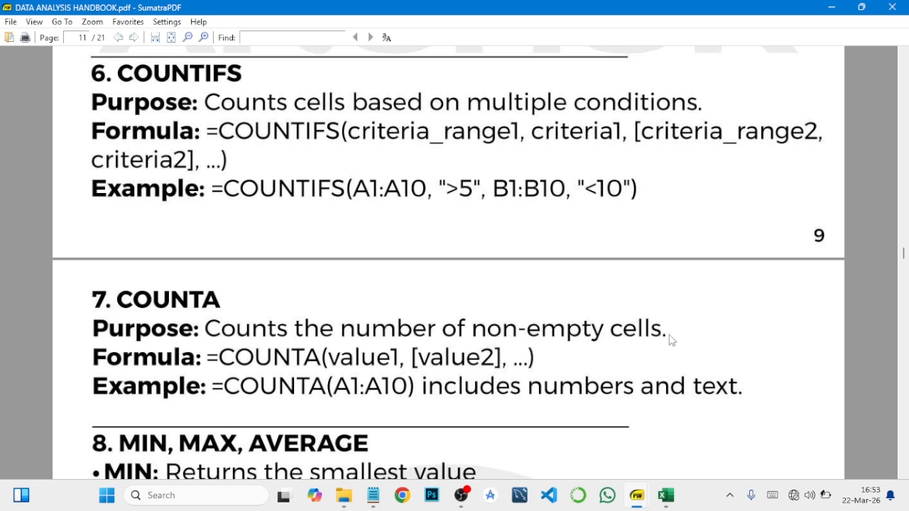
Switch back to the Data Sample workbook in Excel and enter the bold label COUNT in cell F12.
mouse_move(675, 495)
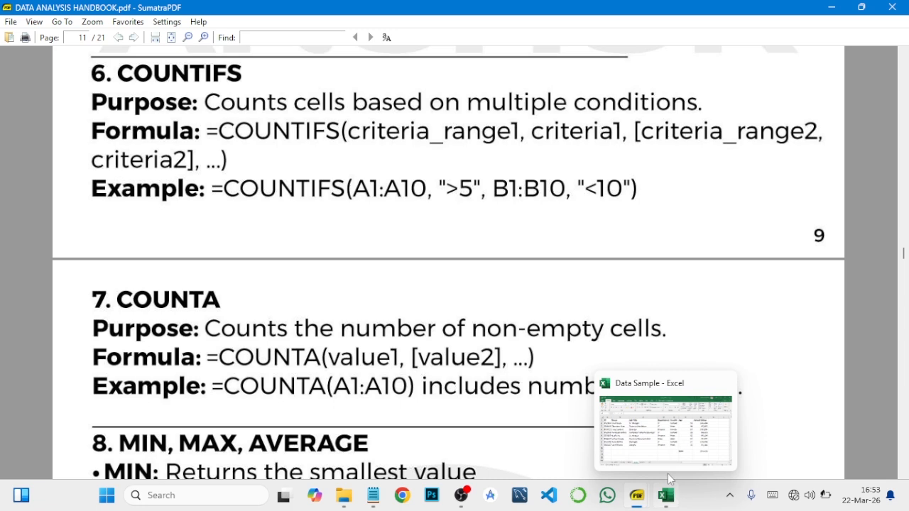
left_click(664, 452)
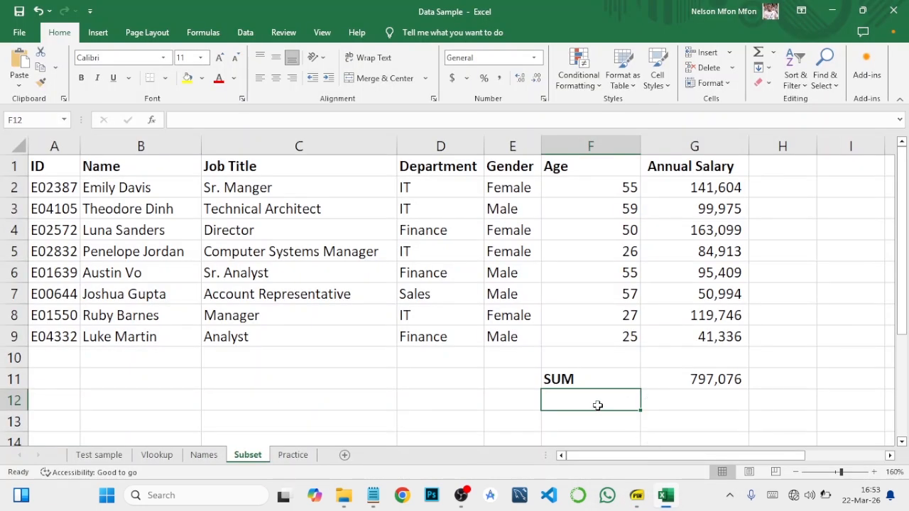
type("COUNT")
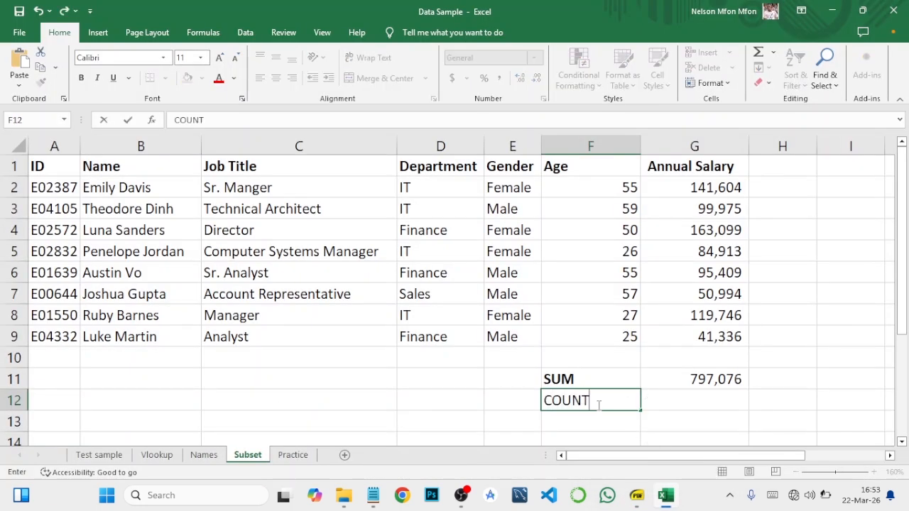
key("ctrl+Return")
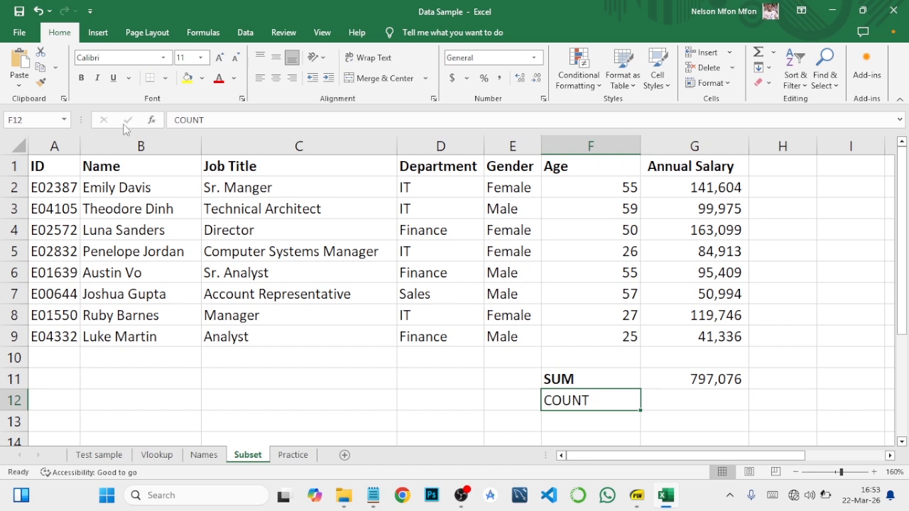
Count the numeric Annual Salary entries in G2:G9 with the COUNT function in cell G12.
left_click(678, 400)
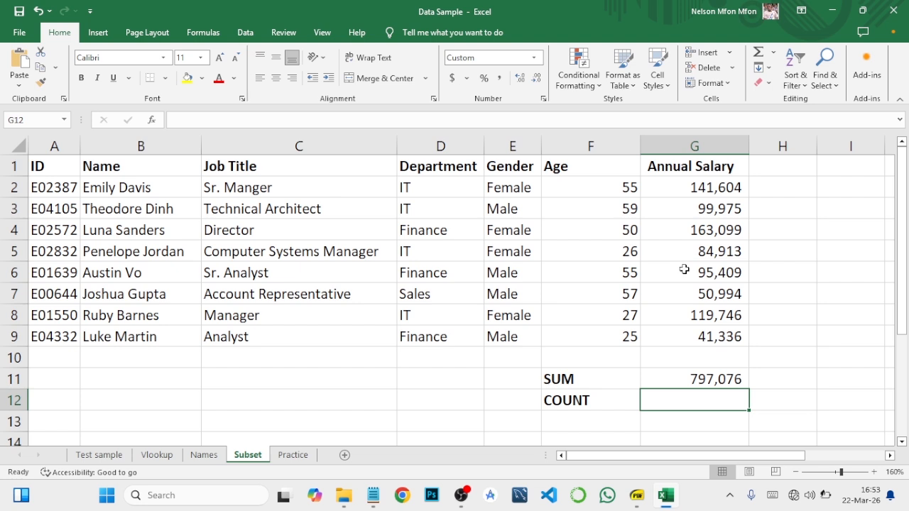
type("=COU")
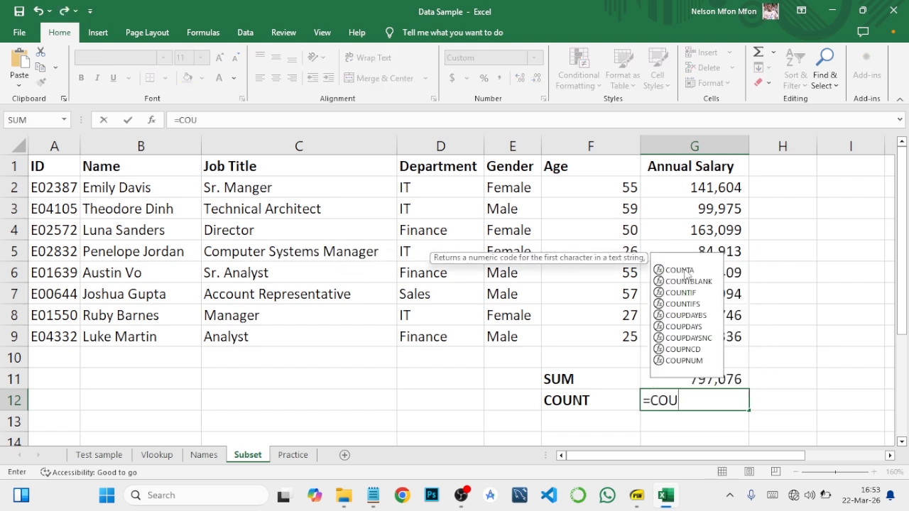
type("N")
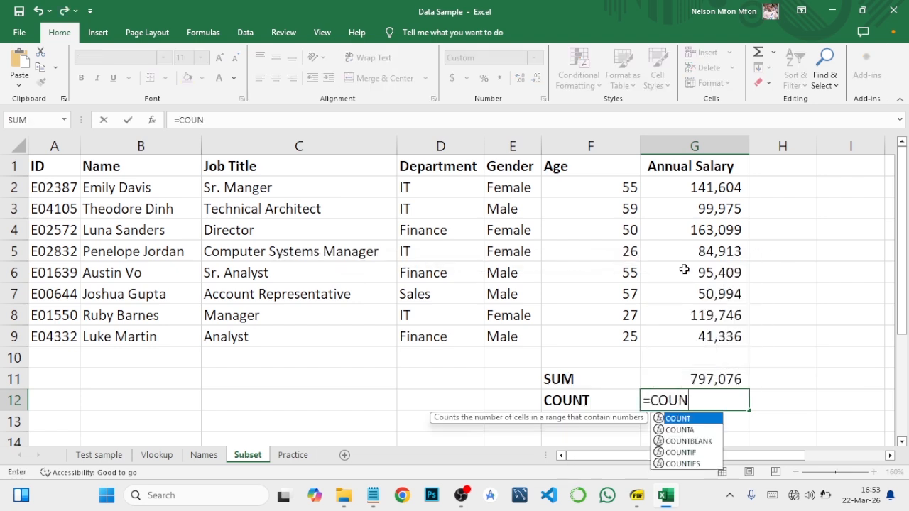
double_click(685, 418)
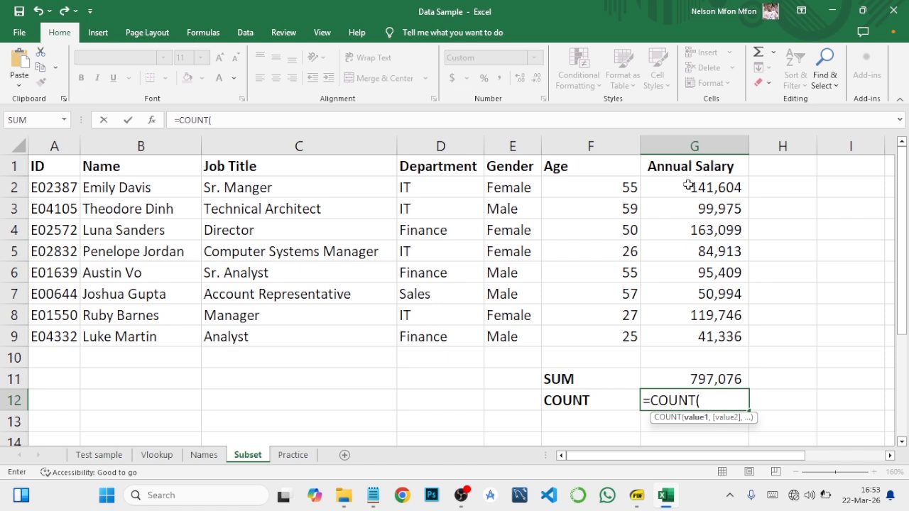
left_click_drag(688, 184, 723, 334)
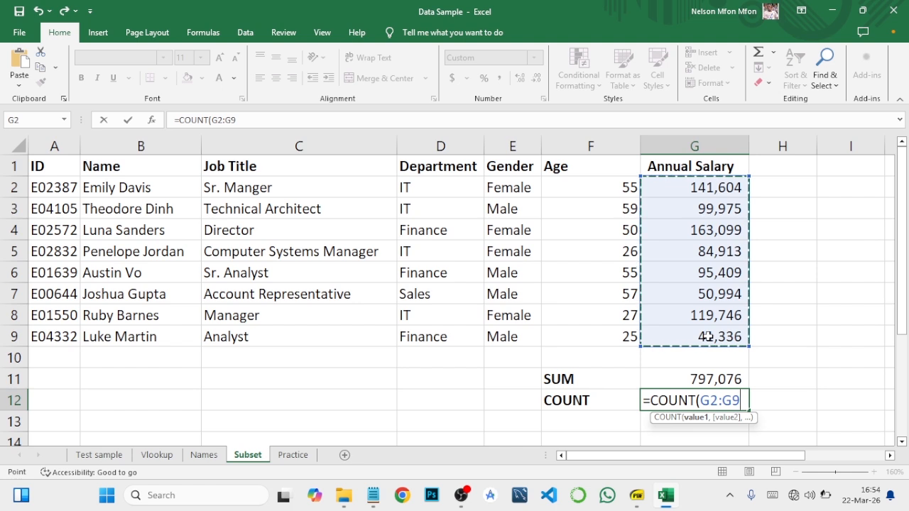
type(")")
key("Return")
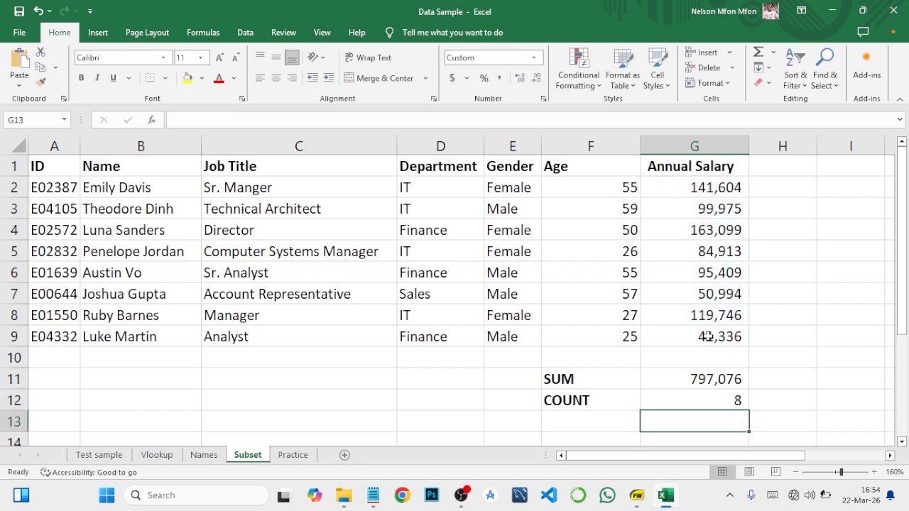
Check the COUNT result in G12 by going through the Annual Salary cells G2 to G9 one by one.
left_click(704, 402)
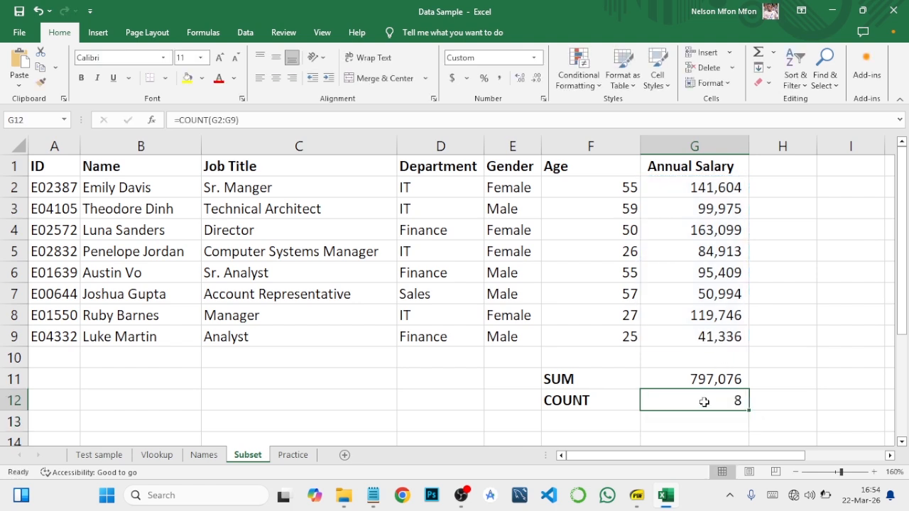
left_click(666, 187)
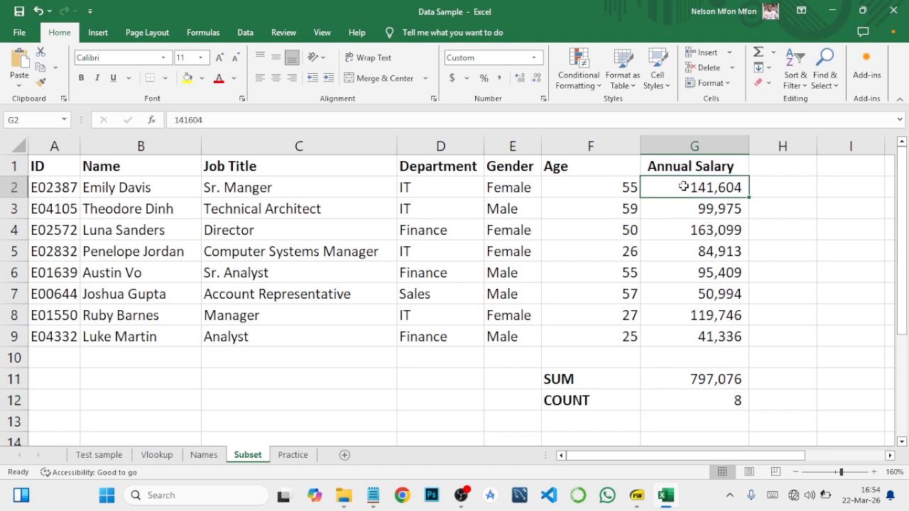
left_click(676, 211)
left_click(674, 227)
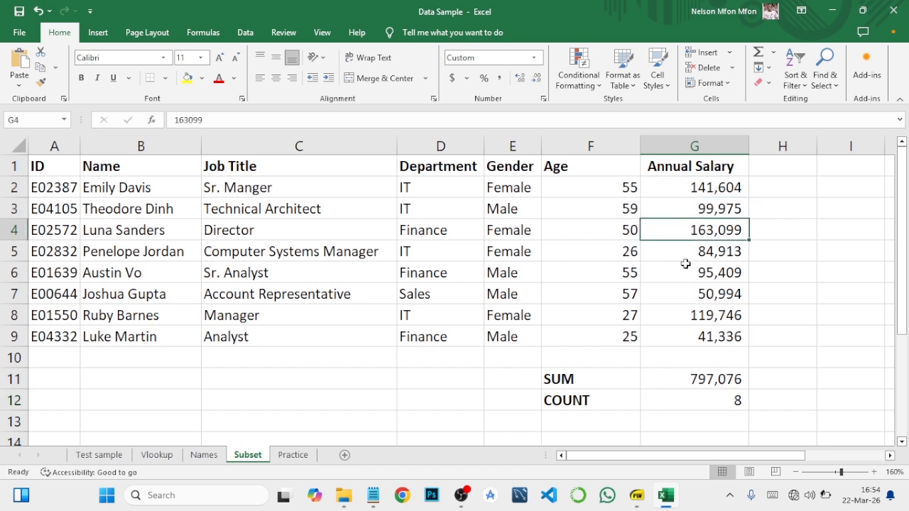
left_click(685, 249)
left_click(687, 274)
left_click(687, 289)
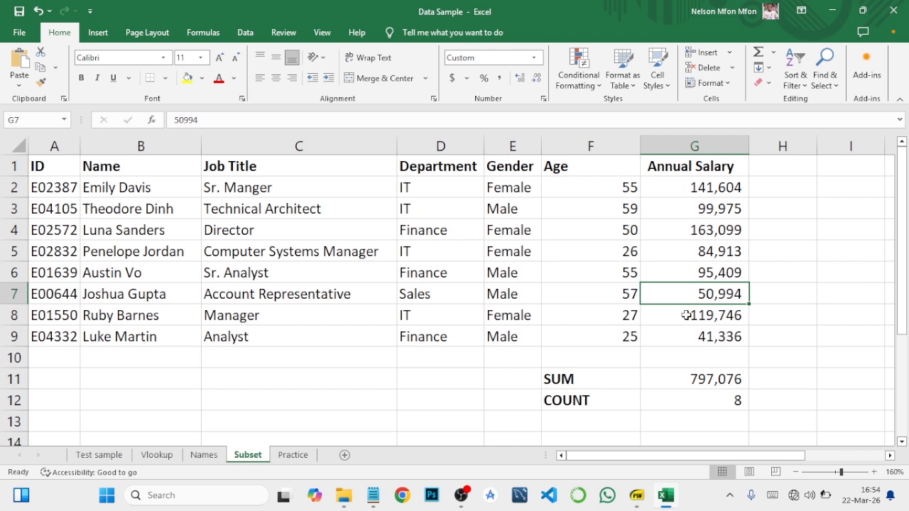
left_click(687, 314)
left_click(688, 334)
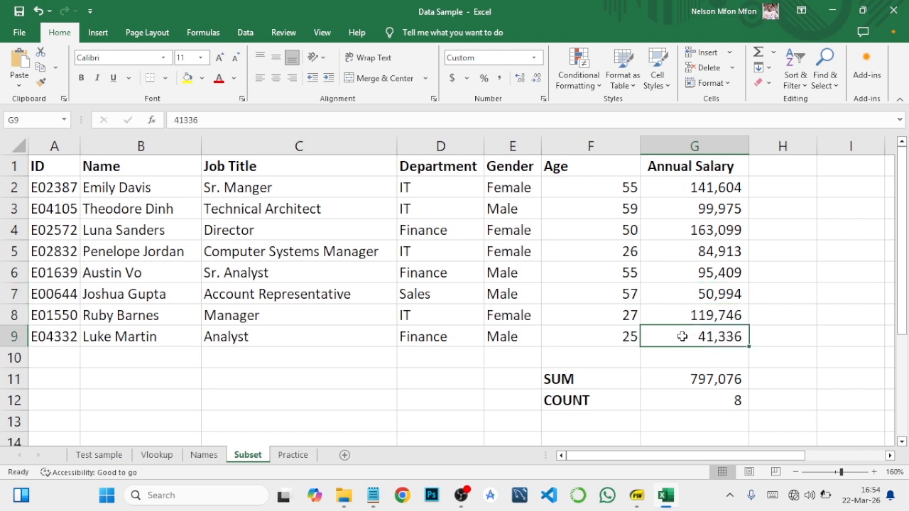
left_click(722, 401)
Enter the label COUNTA in cell F13 and make it bold.
left_click(594, 421)
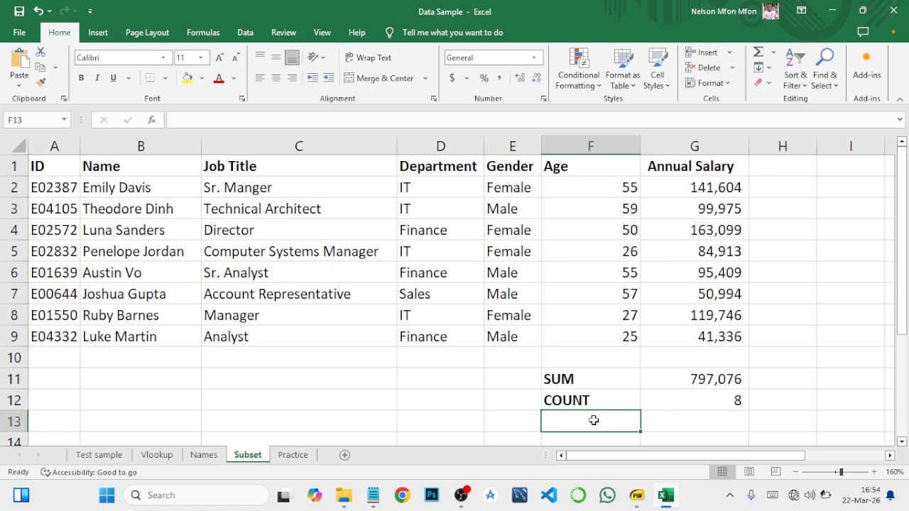
type("COUN")
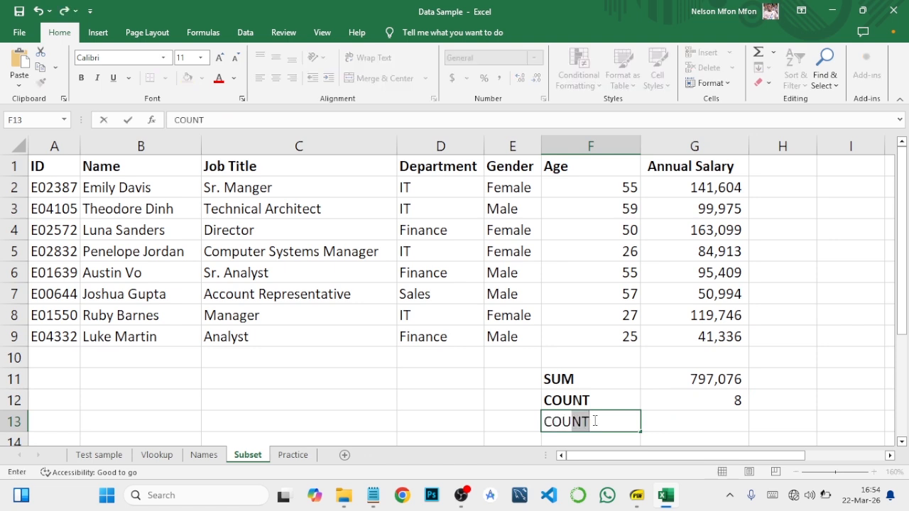
type("TA")
key("Return")
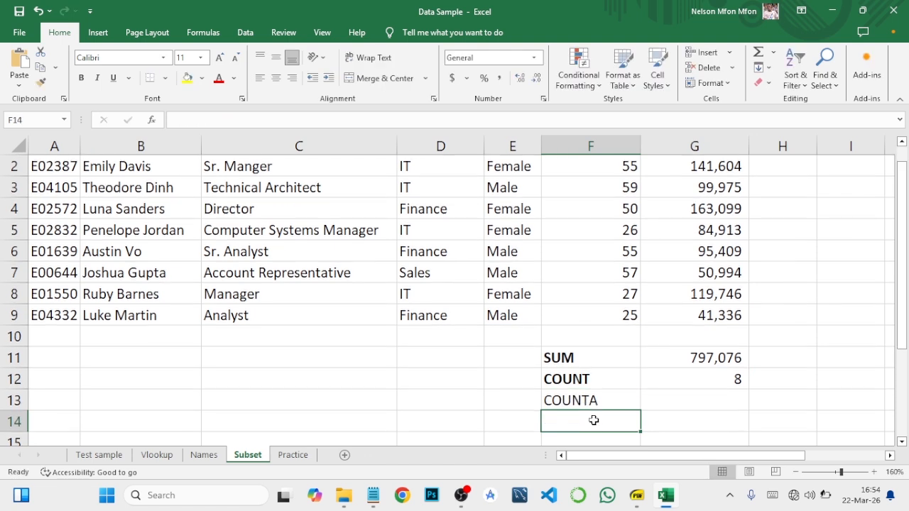
left_click(588, 396)
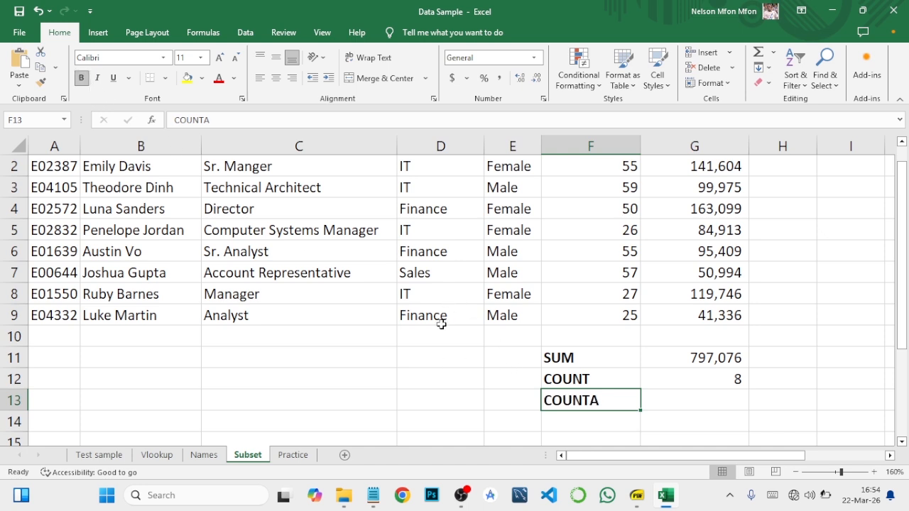
scroll(503, 343, "up", 1)
left_click(582, 400)
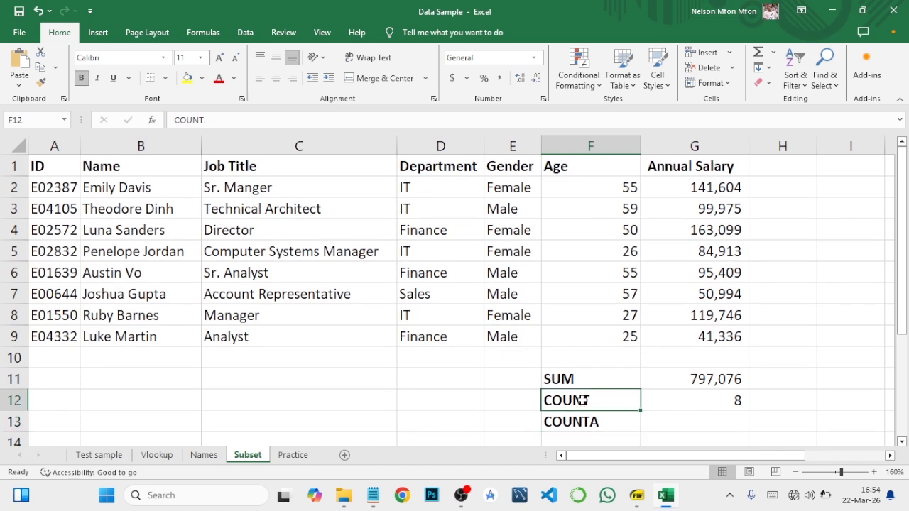
Count the numeric entries among the Job Title cells C2:C9 with the COUNT function in cell C11.
left_click(237, 381)
type("=COUN")
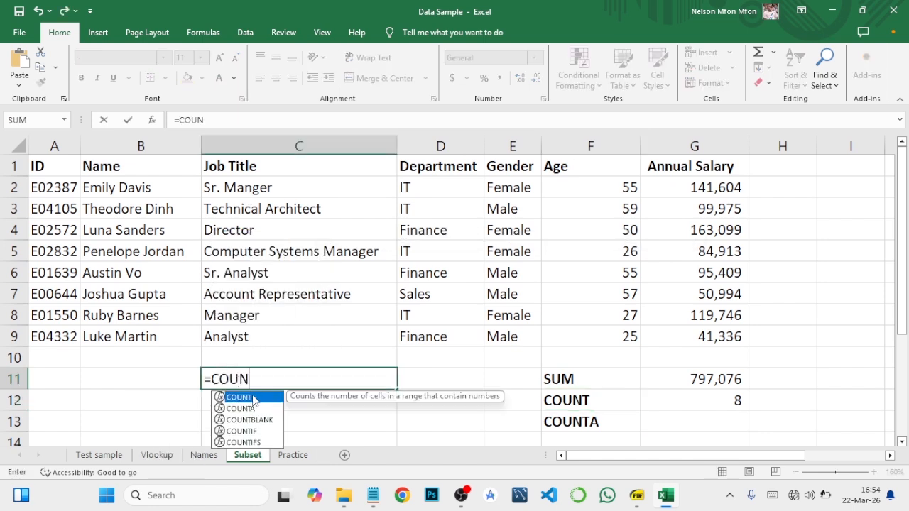
double_click(253, 399)
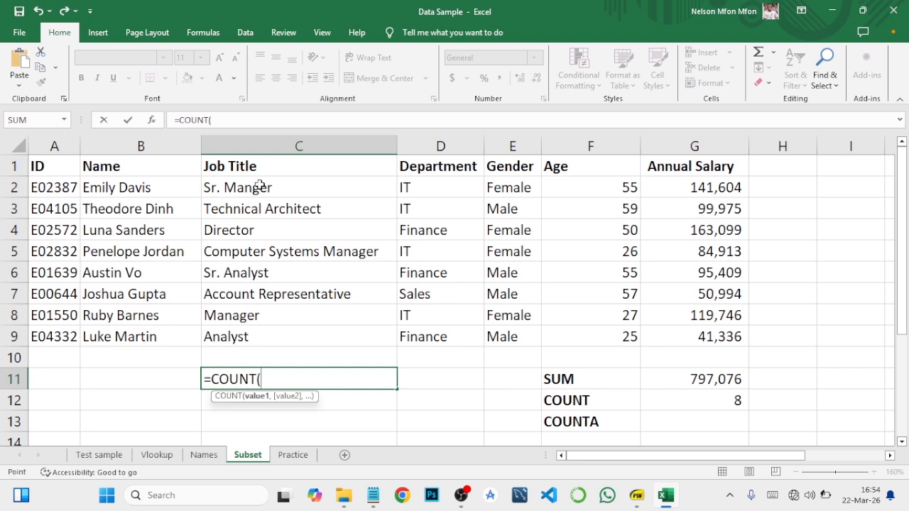
left_click_drag(260, 186, 298, 336)
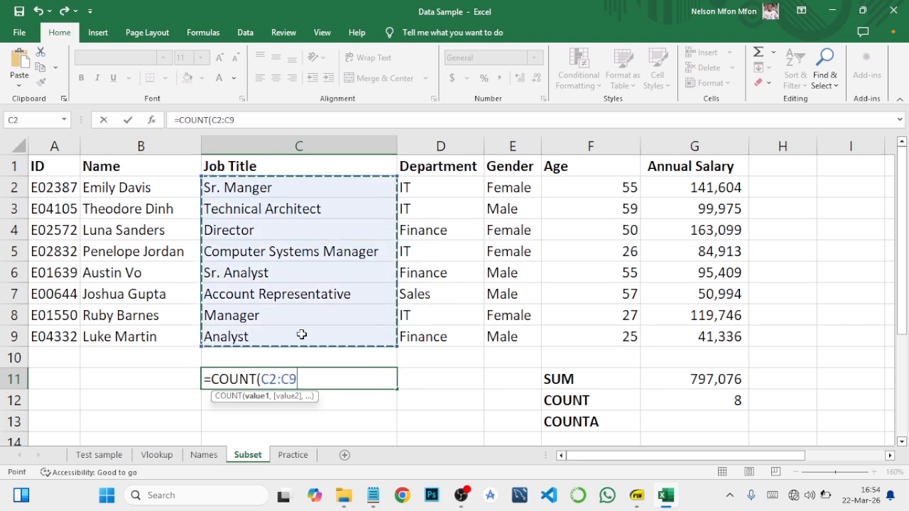
type(")")
key("Return")
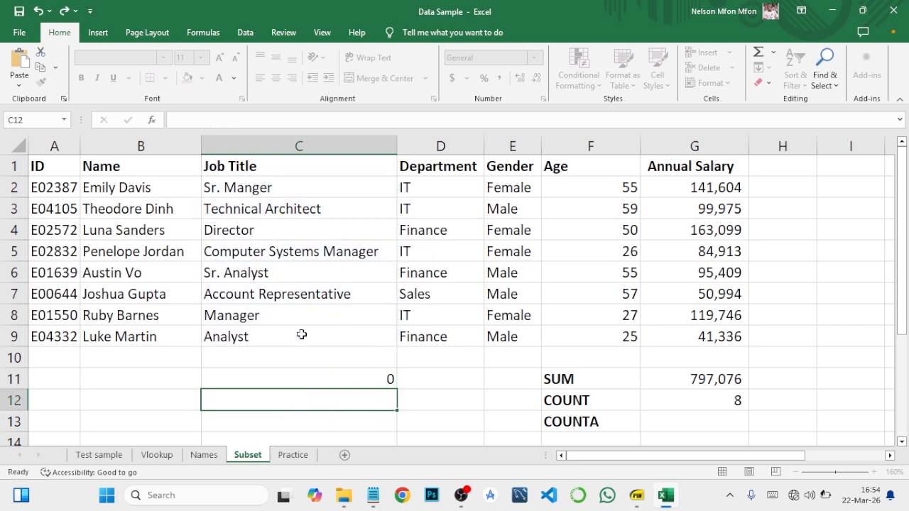
left_click(300, 382)
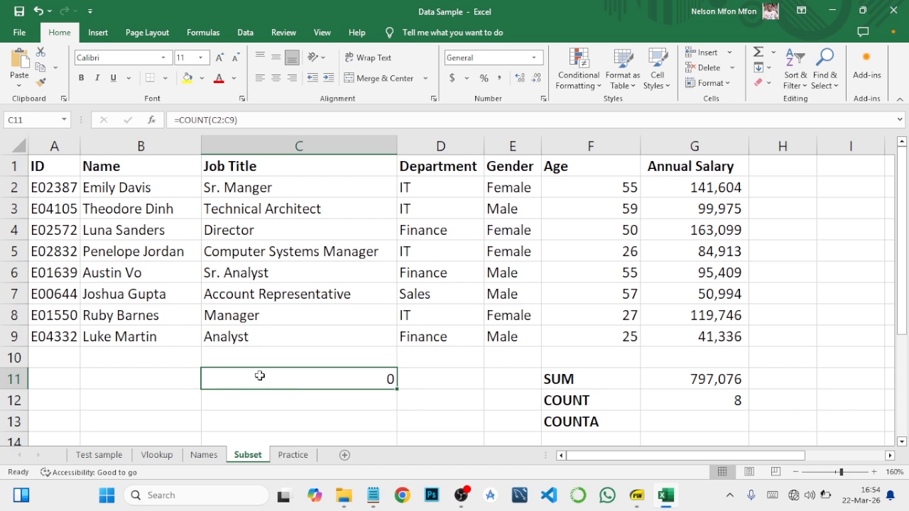
Count the numeric entries among the ID cells A2:A9 with the COUNT function in cell A11.
left_click(47, 376)
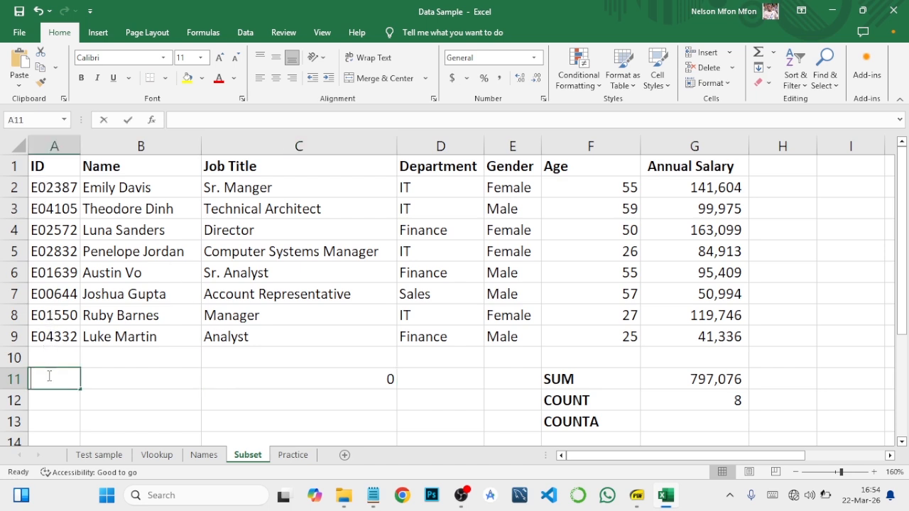
type("=COUN")
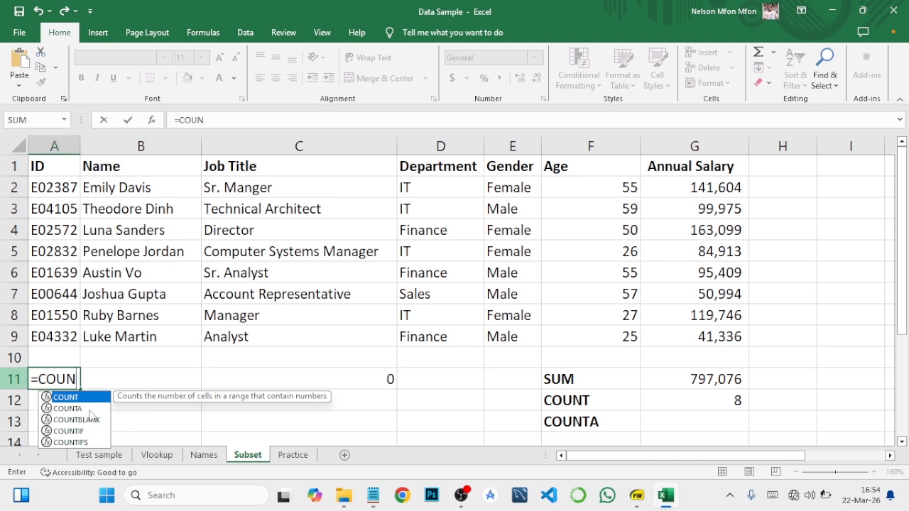
double_click(96, 397)
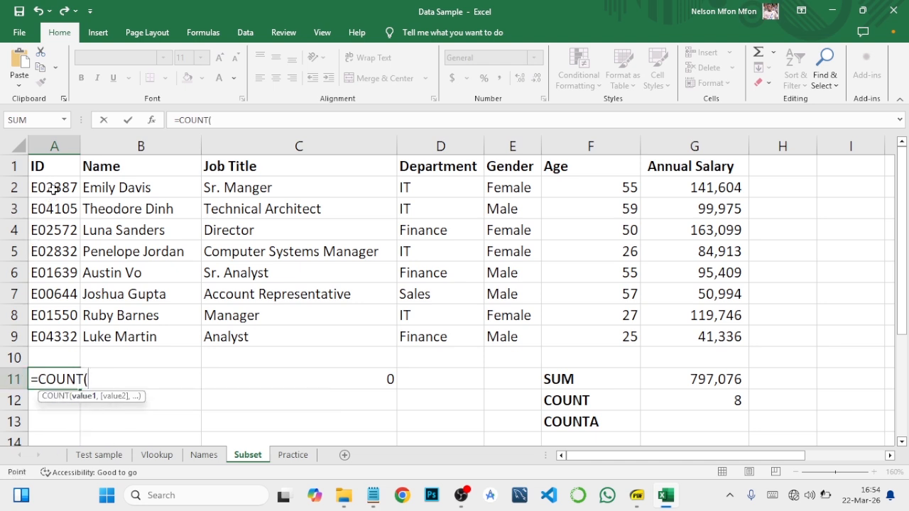
left_click_drag(53, 186, 67, 334)
type(")")
key("Return")
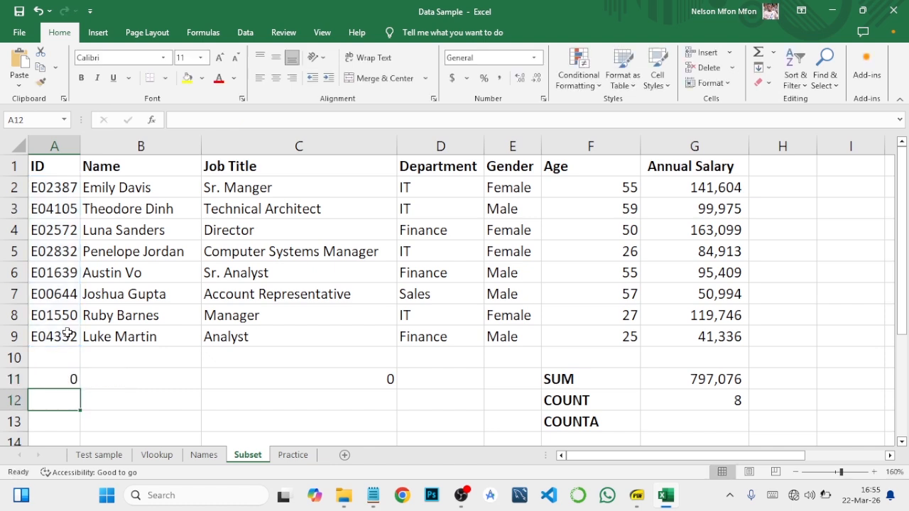
Clear the contents of the trial COUNT cells A11 and C11.
left_click(55, 384)
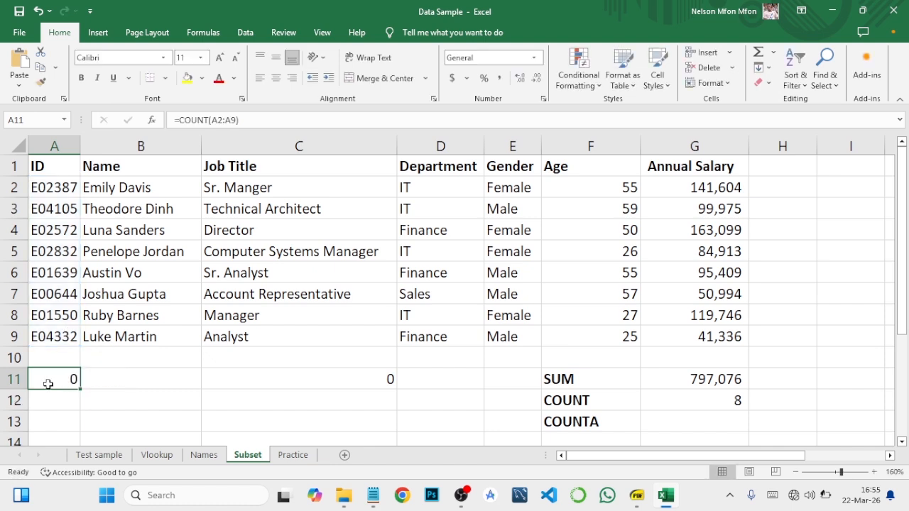
right_click(47, 384)
left_click(115, 212)
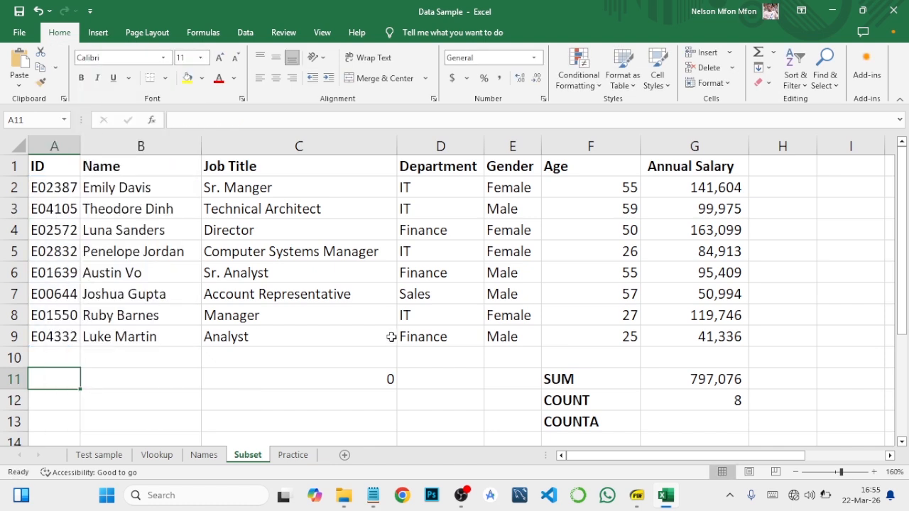
left_click(355, 374)
right_click(355, 367)
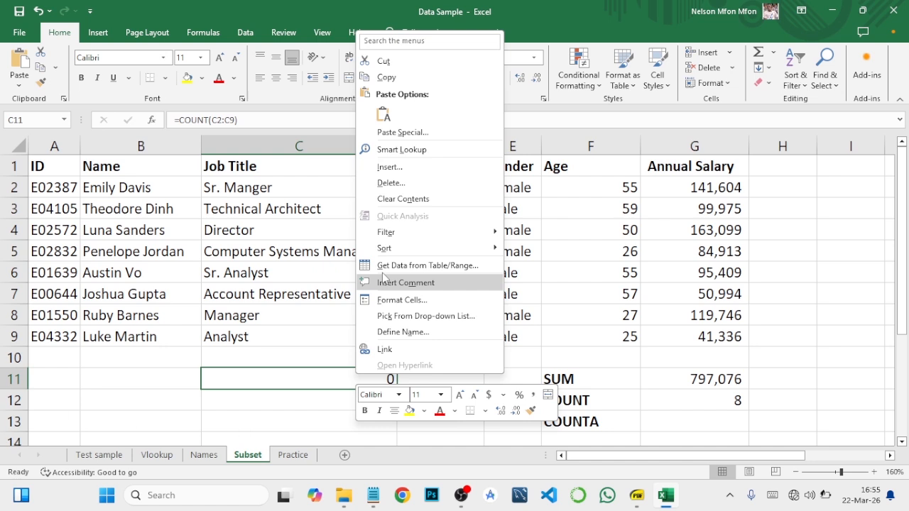
left_click(401, 199)
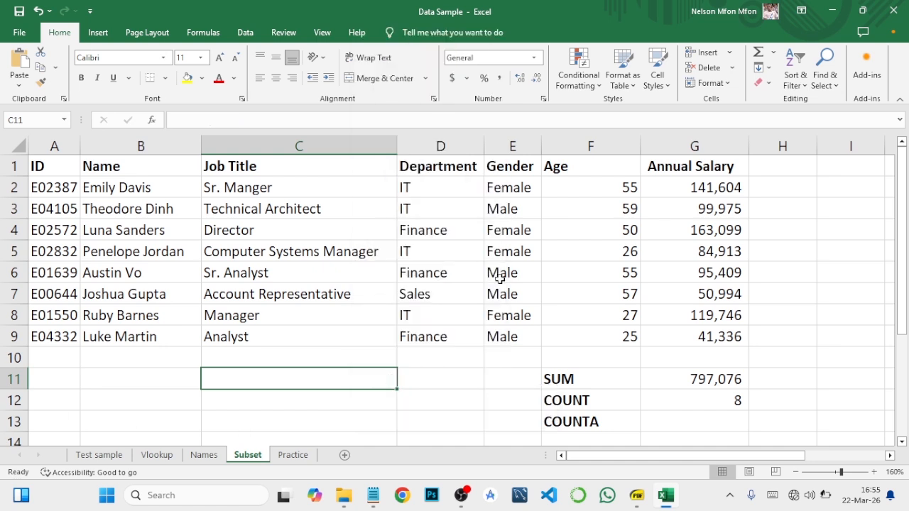
left_click(562, 357)
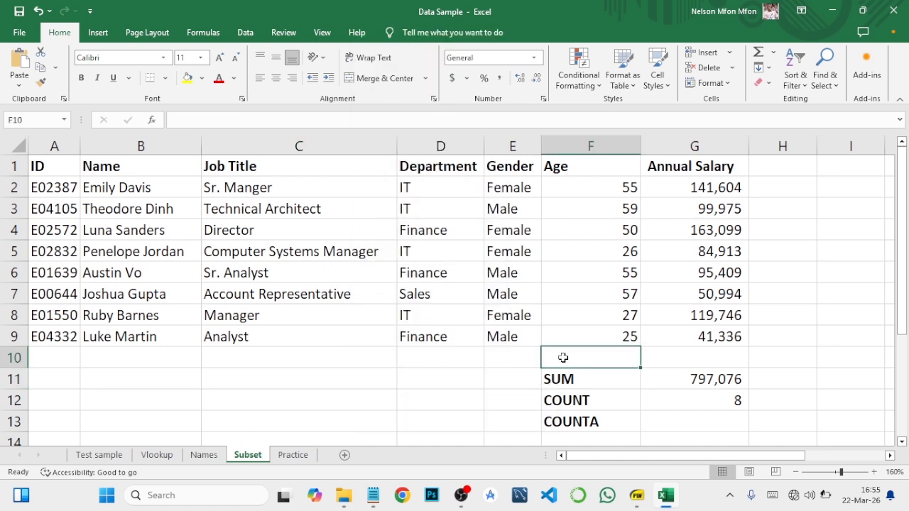
Count the Age values in F2:F9 with the COUNT function in cell D11 and check the result against the Age cells.
left_click(449, 382)
type("=COUN")
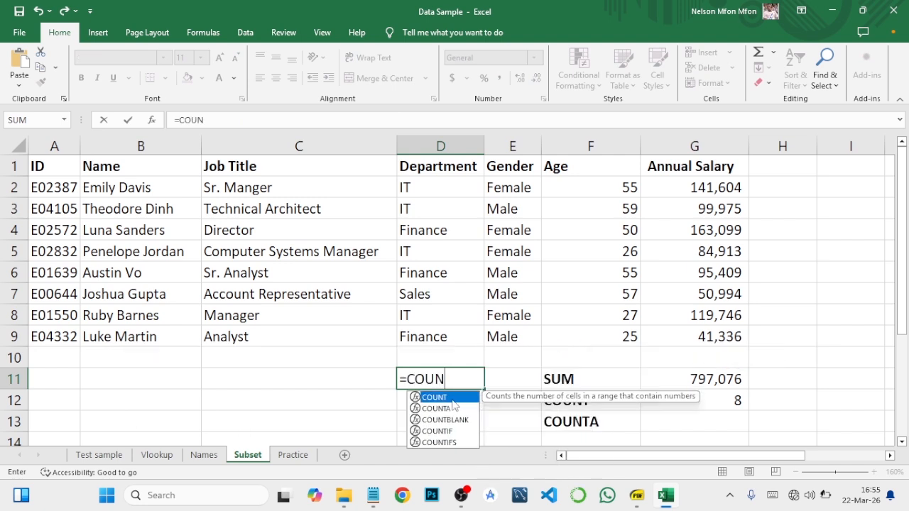
double_click(452, 398)
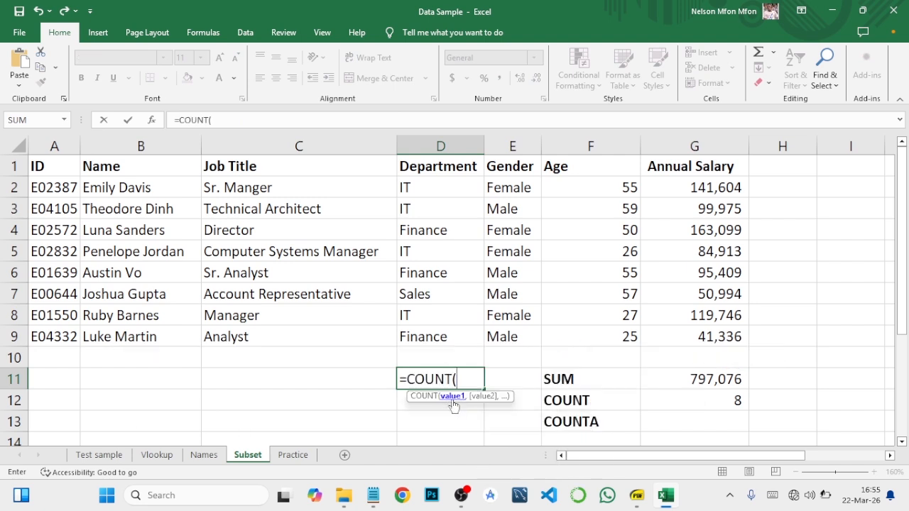
left_click_drag(596, 188, 611, 326)
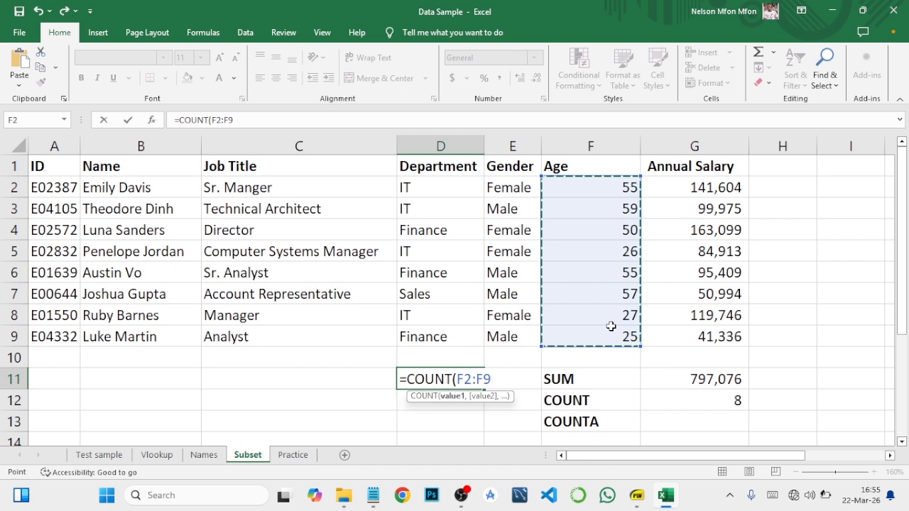
type(")")
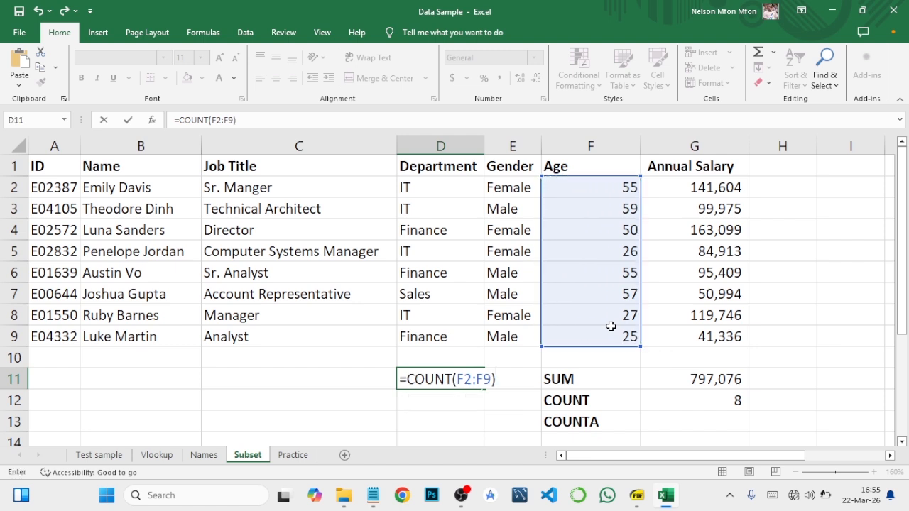
key("Return")
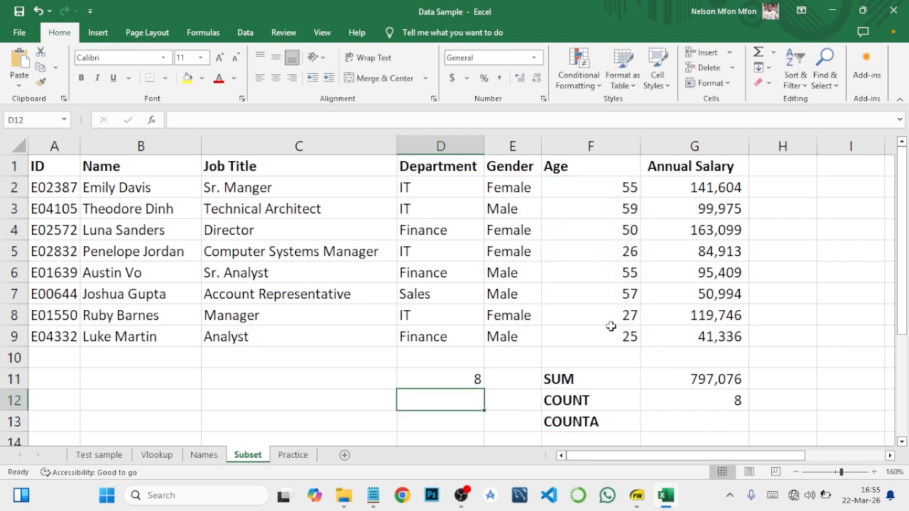
left_click(471, 379)
left_click_drag(609, 189, 628, 334)
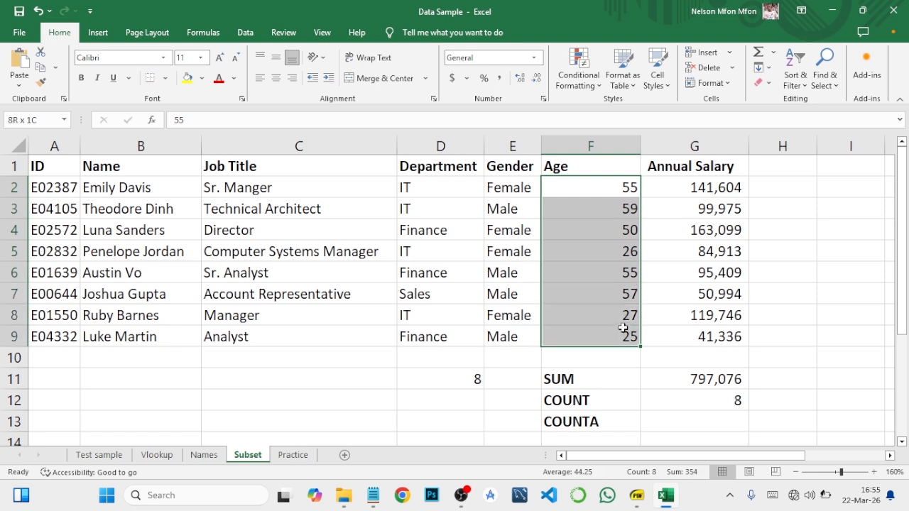
Clear the trial Age COUNT formula from cell D11.
left_click(459, 381)
right_click(459, 380)
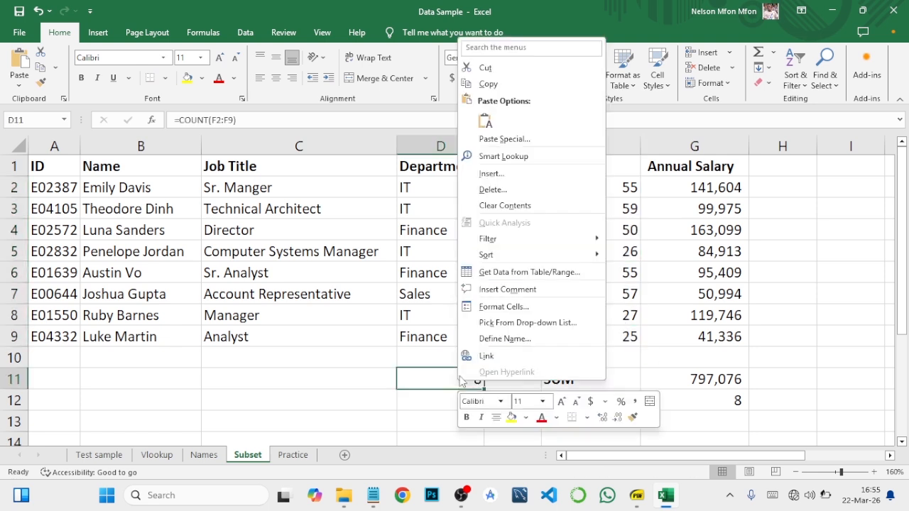
left_click(512, 206)
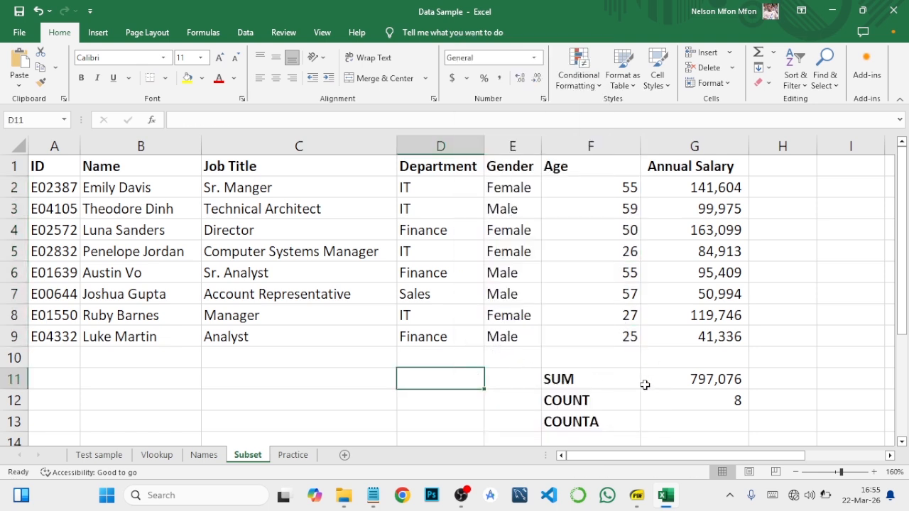
Switch to the DATA ANALYSIS HANDBOOK PDF in SumatraPDF, read the COUNTA entry, and return to the Data Sample workbook in Excel.
left_click(585, 421)
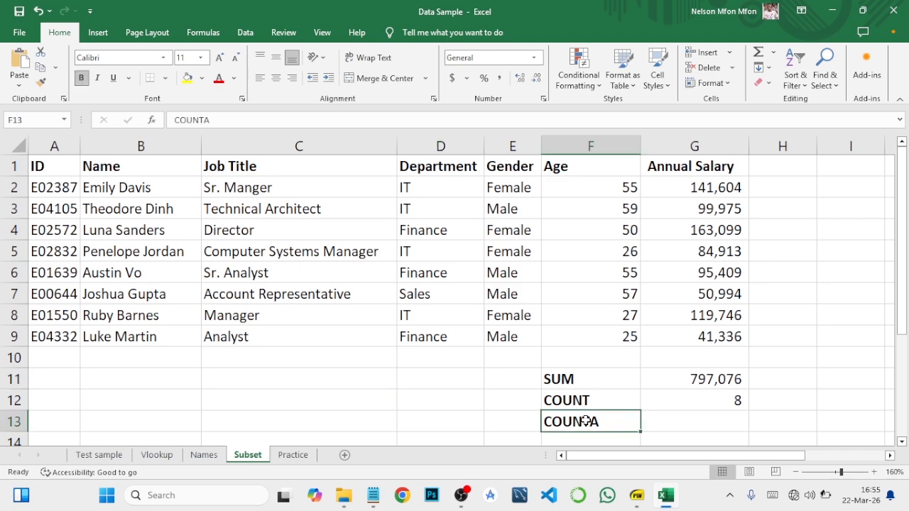
mouse_move(639, 500)
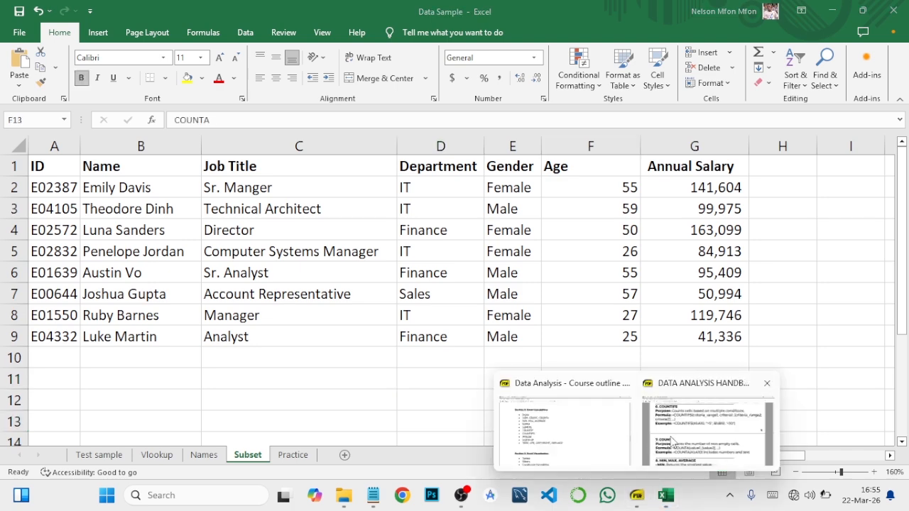
left_click(653, 433)
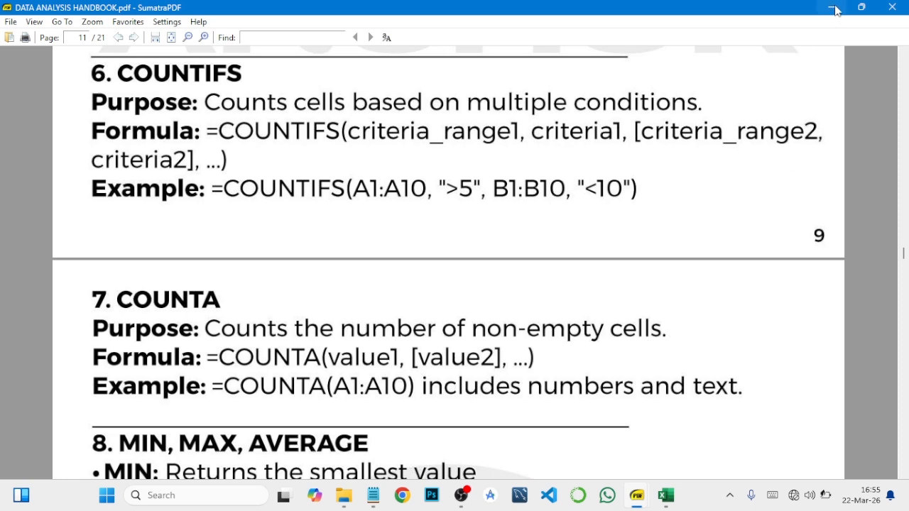
left_click(833, 9)
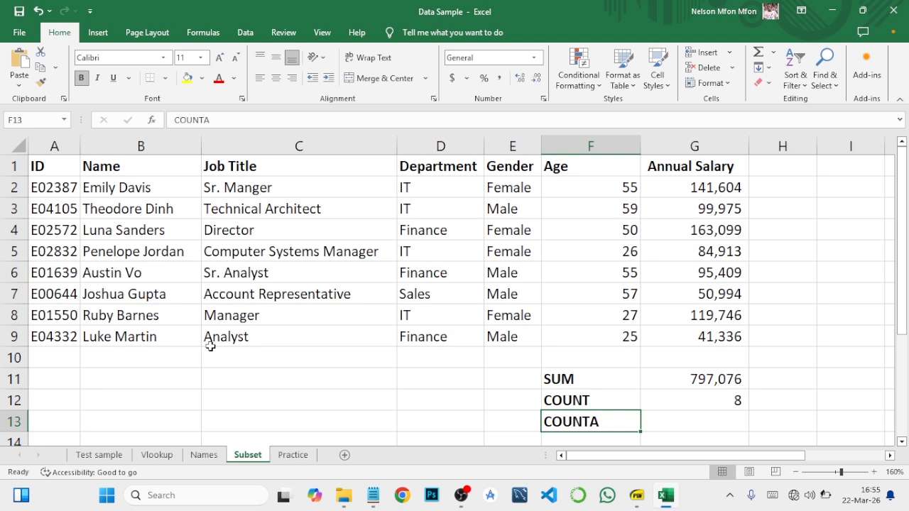
Count the non-empty Job Title cells C2:C9 with the COUNTA function in cell G13 and review the formula.
left_click(662, 427)
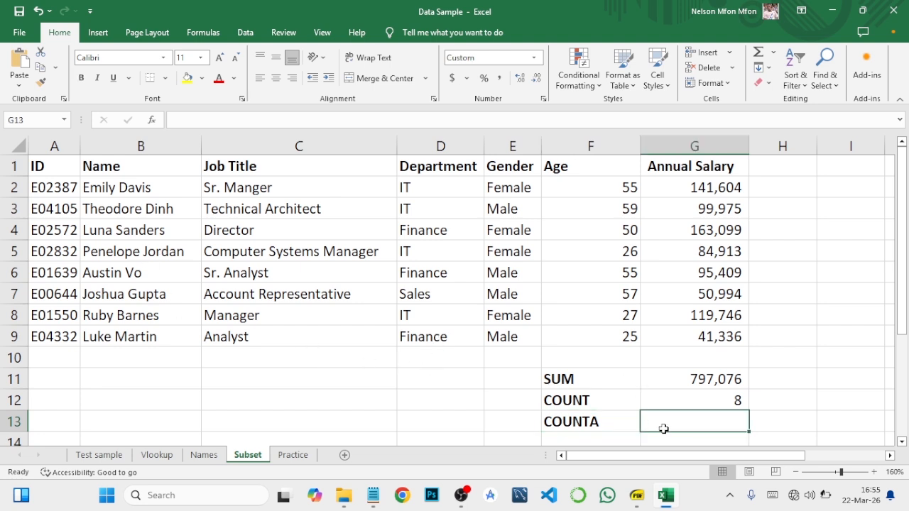
type("=COU")
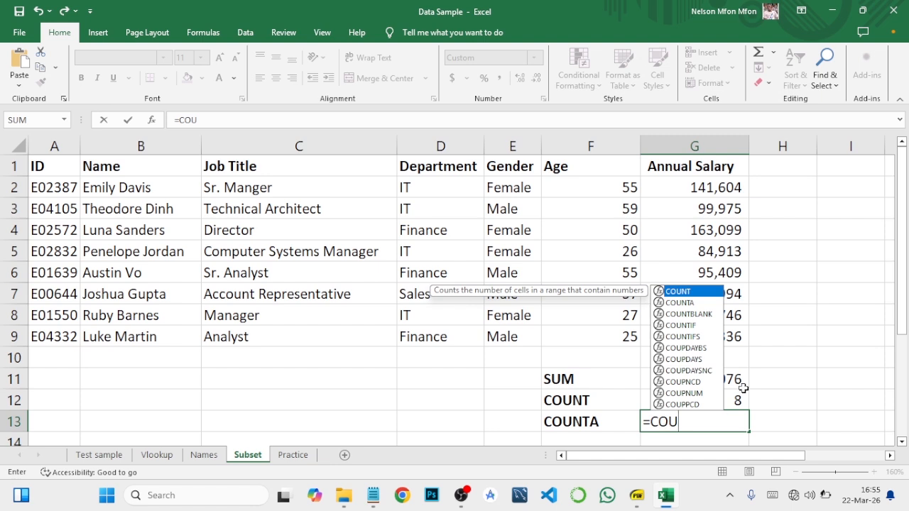
double_click(699, 304)
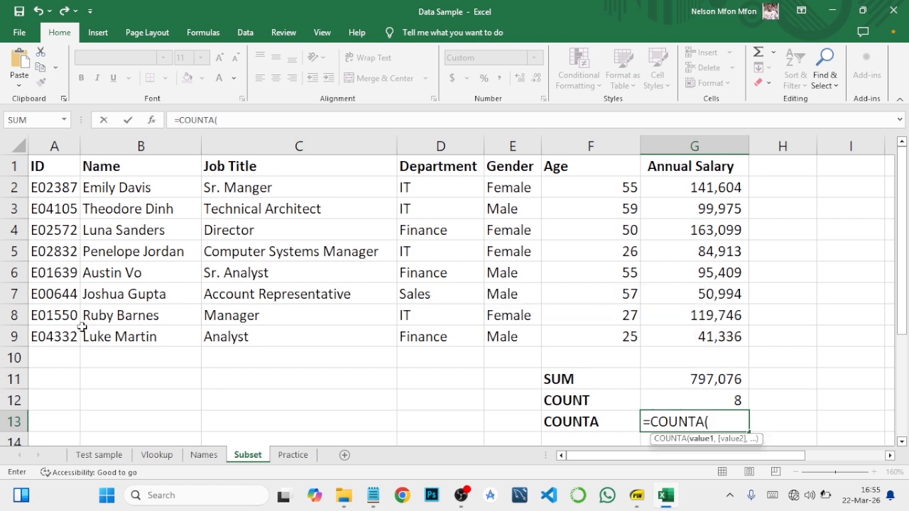
left_click(213, 187)
left_click_drag(228, 200, 296, 339)
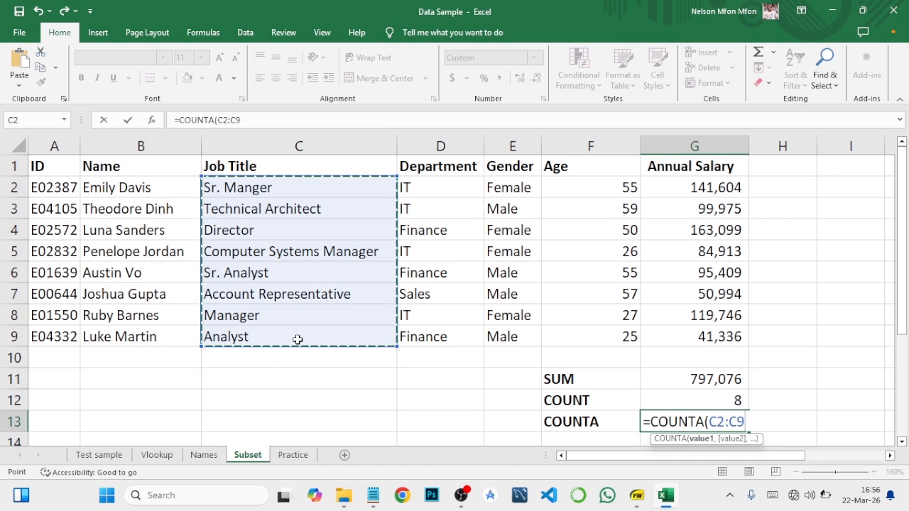
type("_")
key("BackSpace")
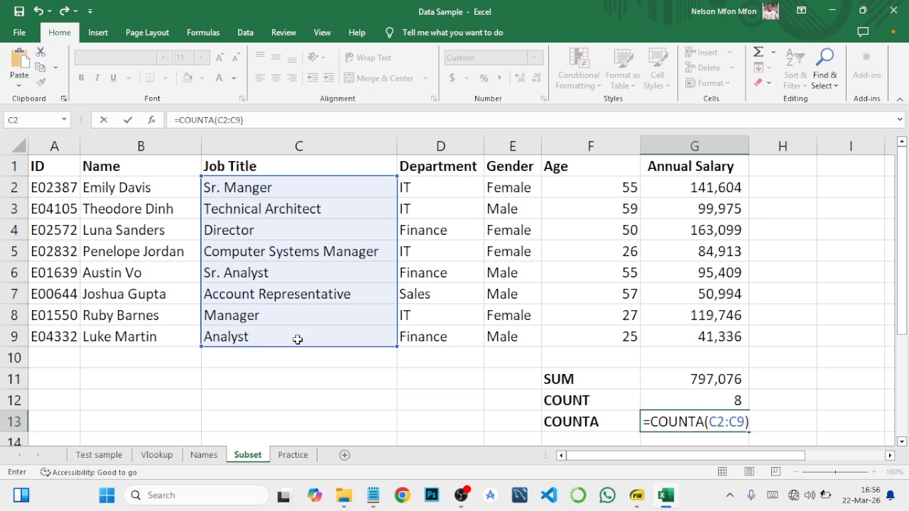
key("Return")
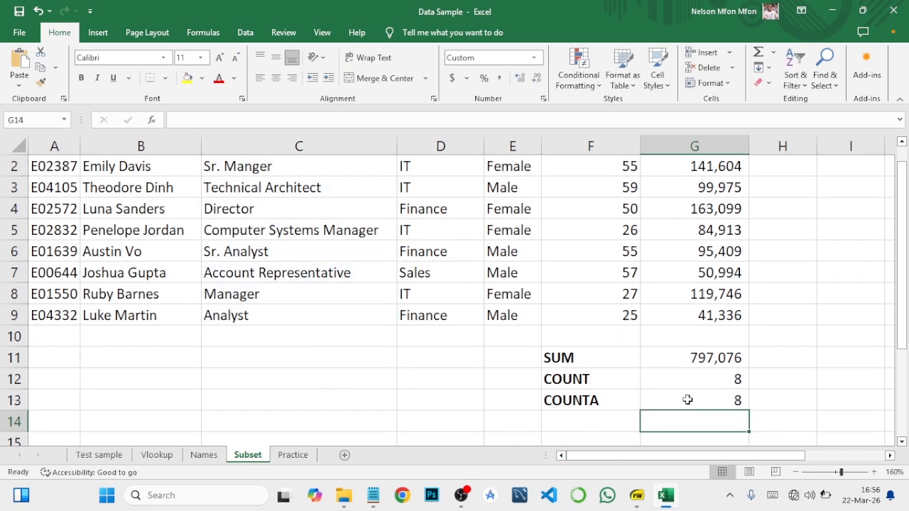
left_click(687, 399)
scroll(688, 400, "up", 1)
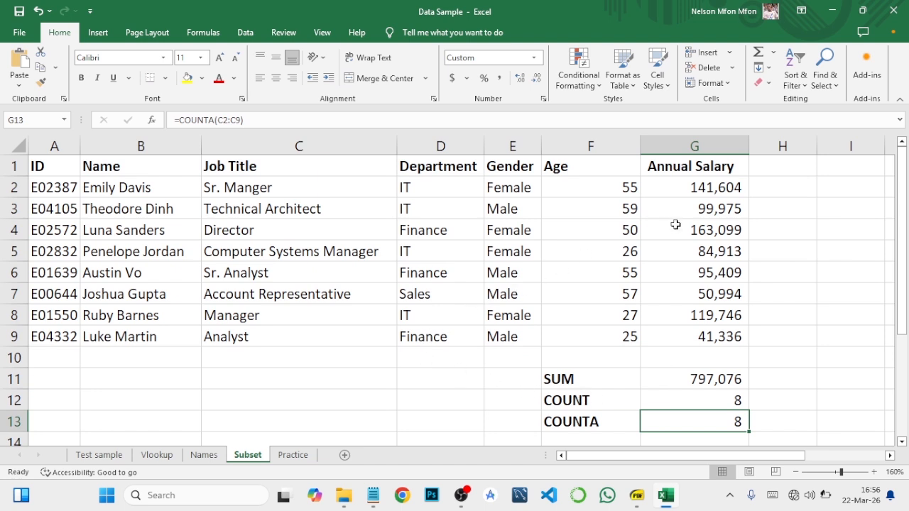
Count the Age values F2:F9 with the COUNTA function in cell D13 and review the formula.
left_click(418, 421)
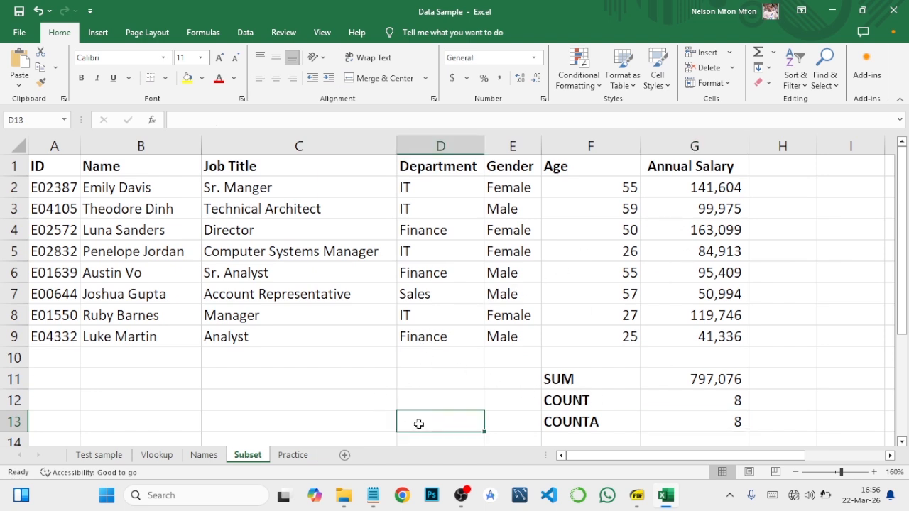
type("=COU")
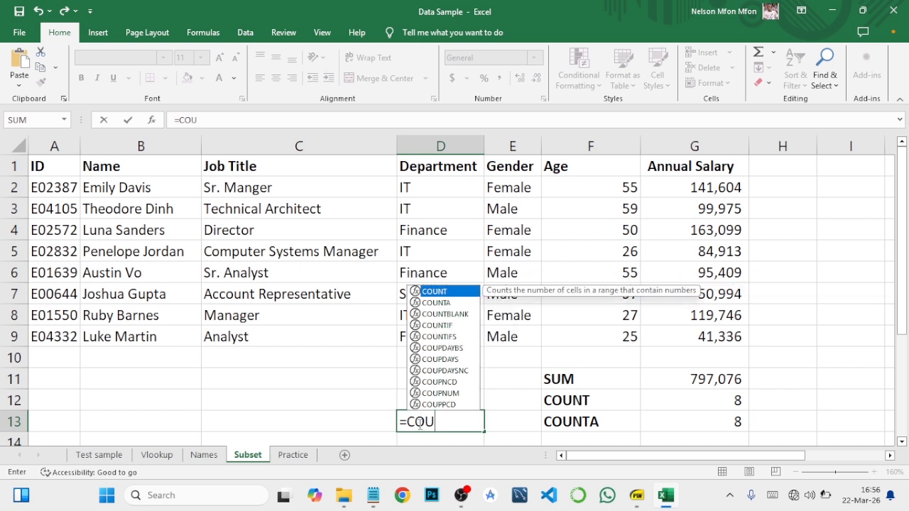
double_click(448, 303)
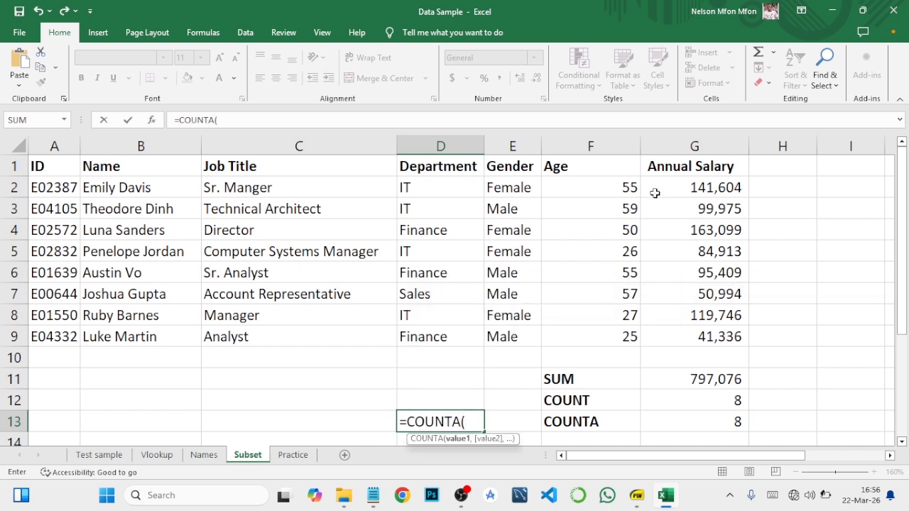
left_click_drag(622, 186, 622, 342)
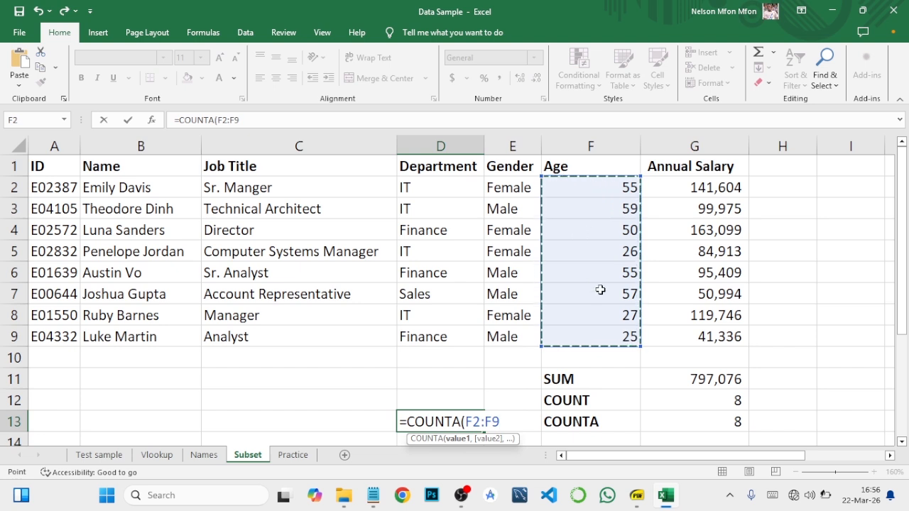
key("BackSpace")
key("BackSpace")
key("BackSpace")
key("BackSpace")
key("BackSpace")
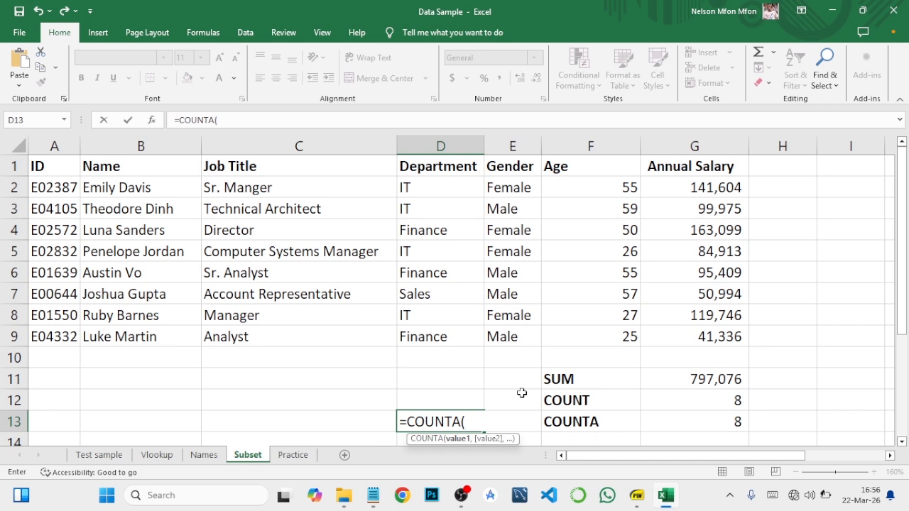
type("F2")
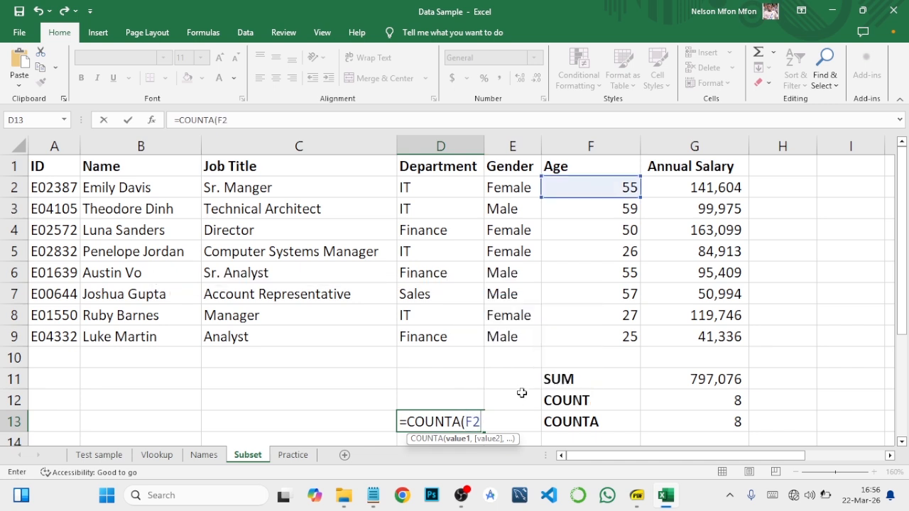
type(":F9")
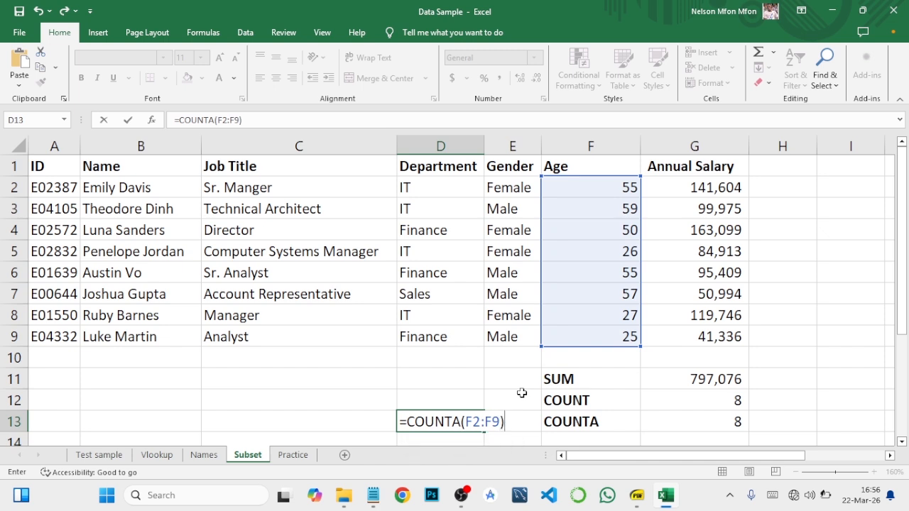
key("Return")
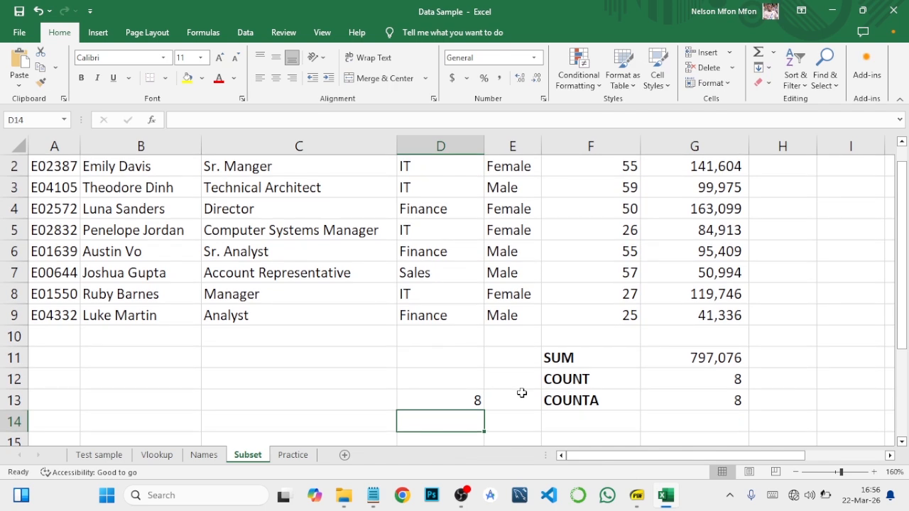
left_click(473, 399)
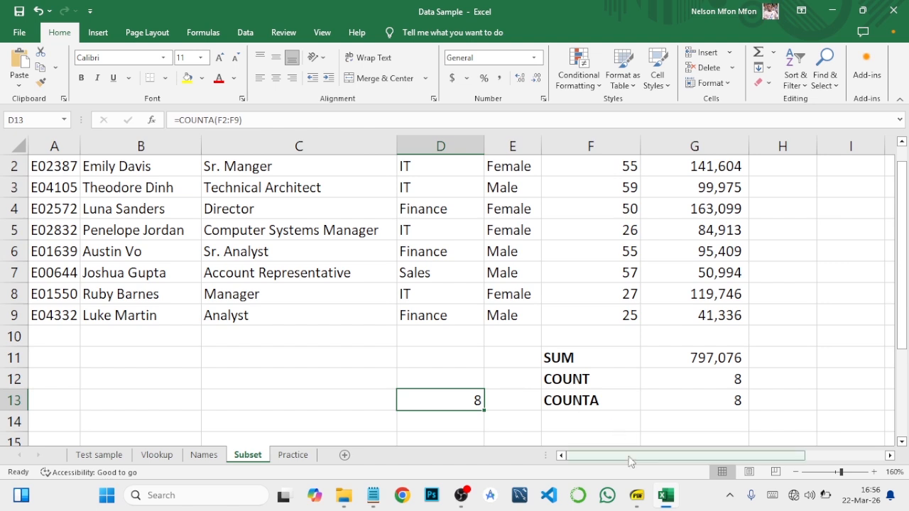
Switch to the Data Analysis - Course outline PDF in SumatraPDF, read Section 5: Excel Calculations, and return to the Data Sample workbook in Excel.
mouse_move(636, 498)
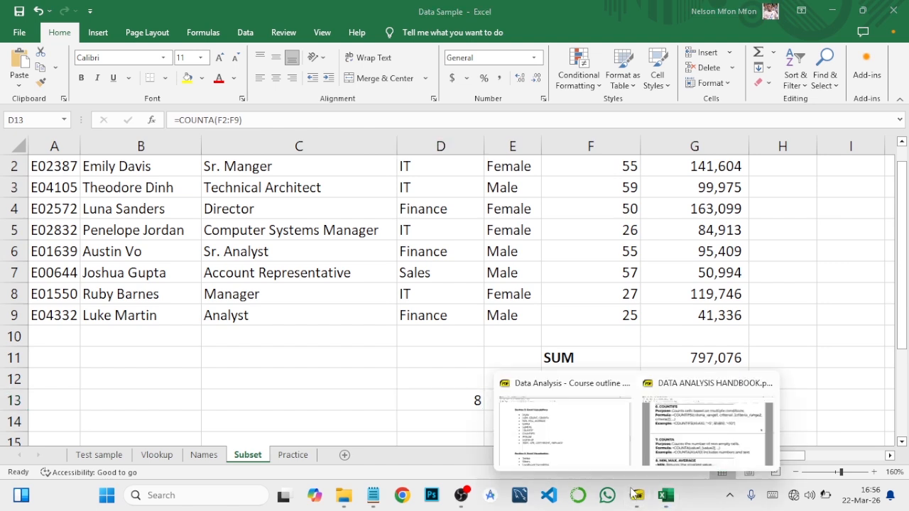
left_click(570, 441)
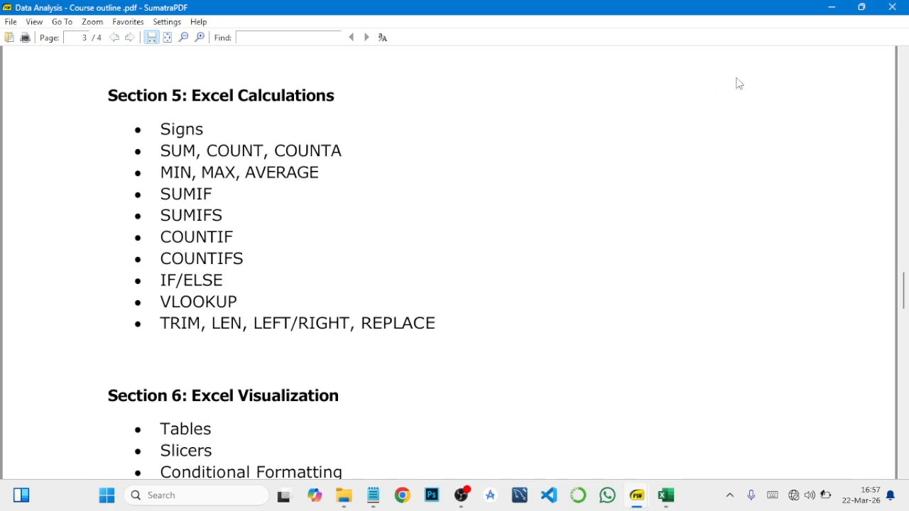
left_click(834, 11)
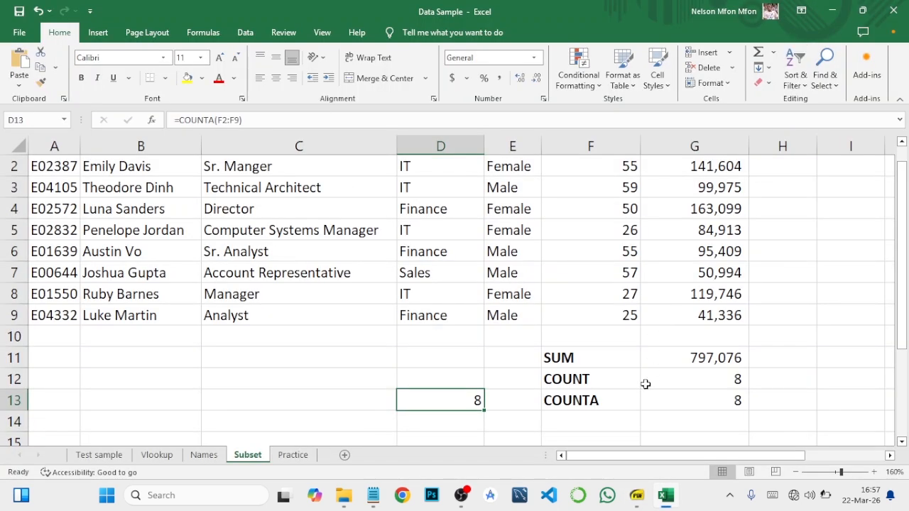
Clear the trial Age COUNTA formula from cell D13.
right_click(474, 403)
left_click(525, 228)
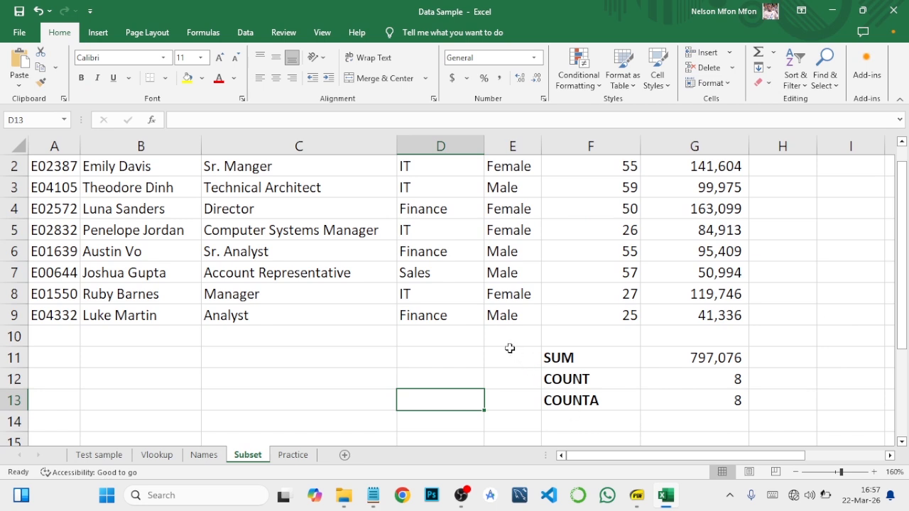
Add the labels MIN, MAX and AVERAGE in cells F14, F15 and F16 below the COUNTA label.
scroll(550, 359, "down", 1)
left_click(574, 363)
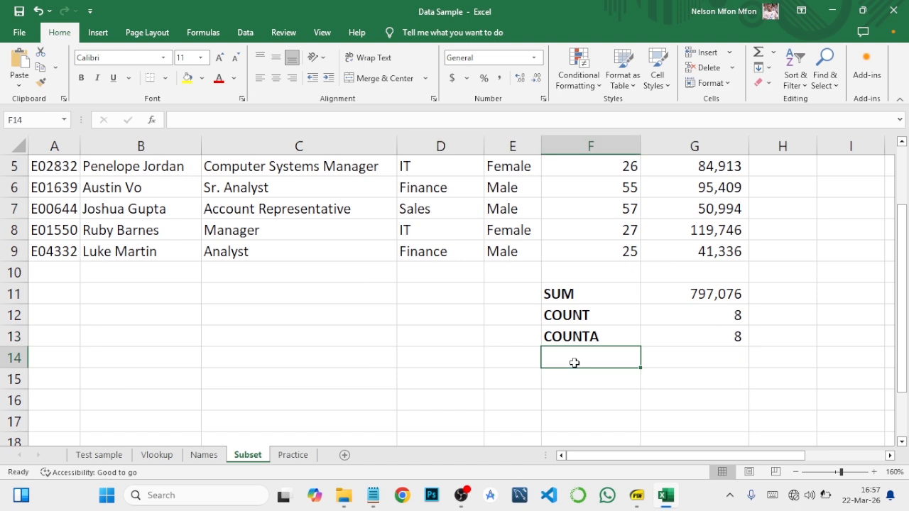
type("MIN")
key("Return")
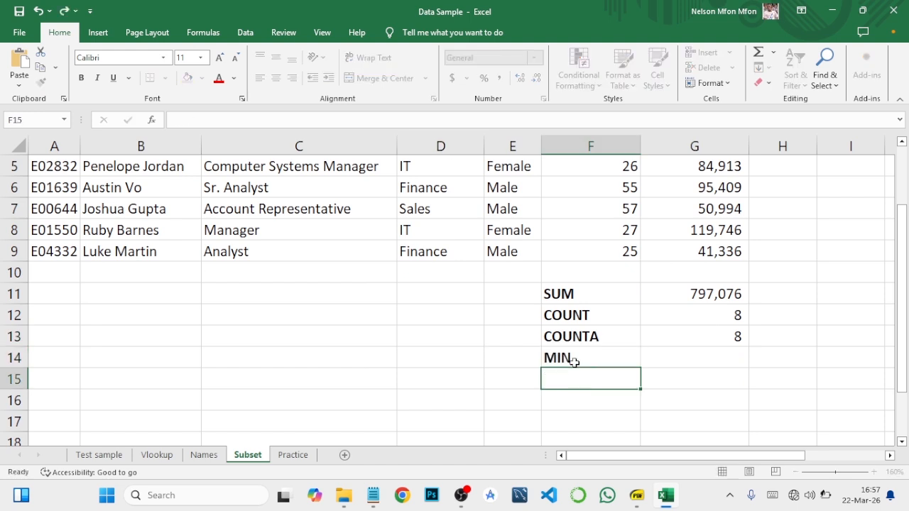
type("MAX")
key("Return")
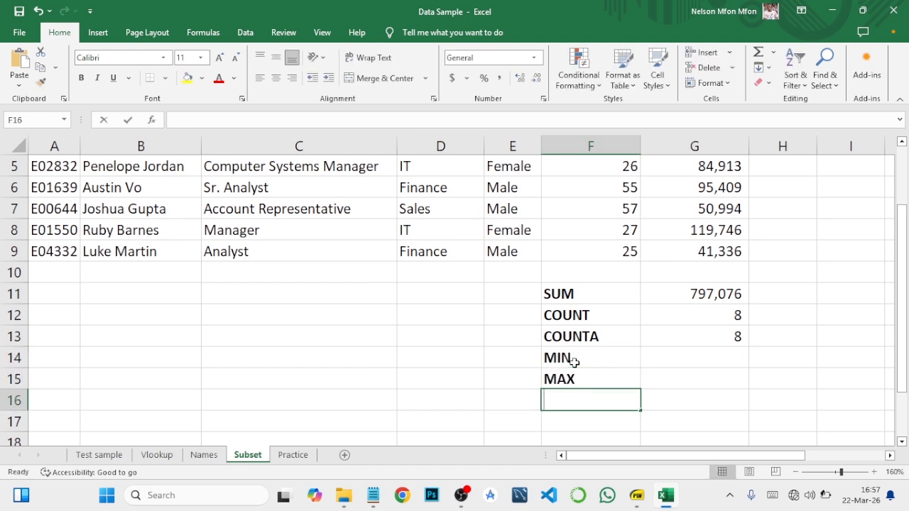
type("AVERAGE")
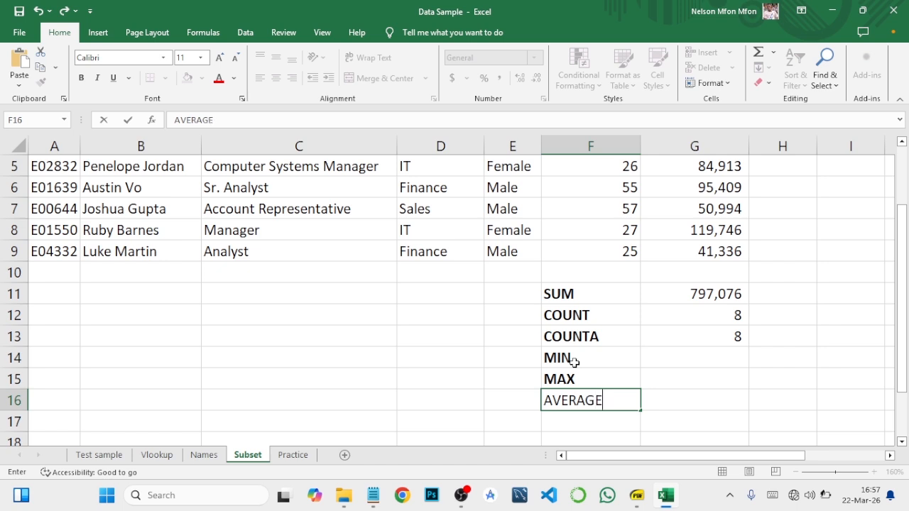
key("Return")
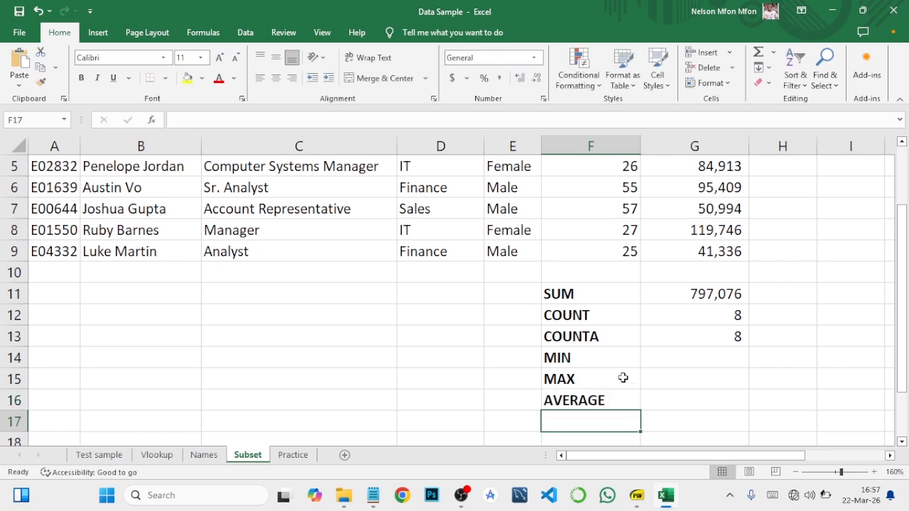
Find the lowest Annual Salary in G2:G9 with the MIN function in cell G14 and check it against the salary column.
left_click(659, 358)
scroll(682, 335, "up", 2)
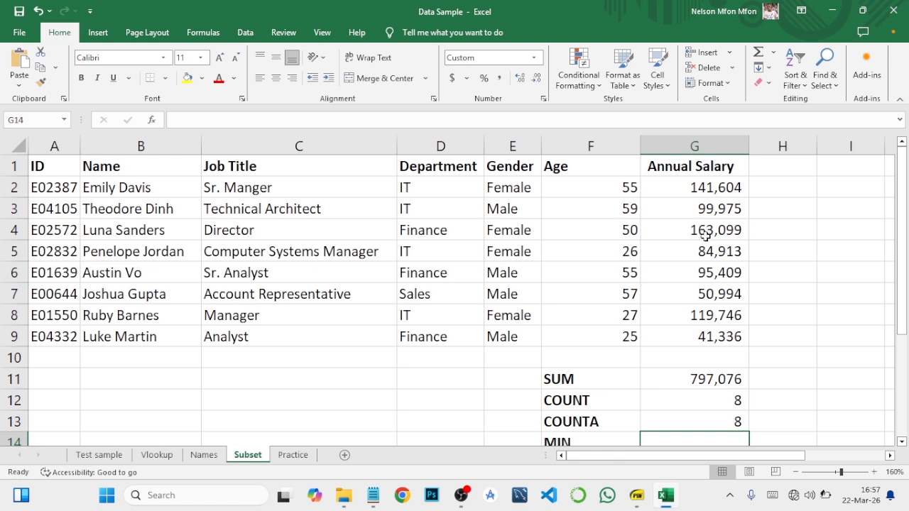
scroll(703, 237, "down", 1)
scroll(702, 242, "down", 2)
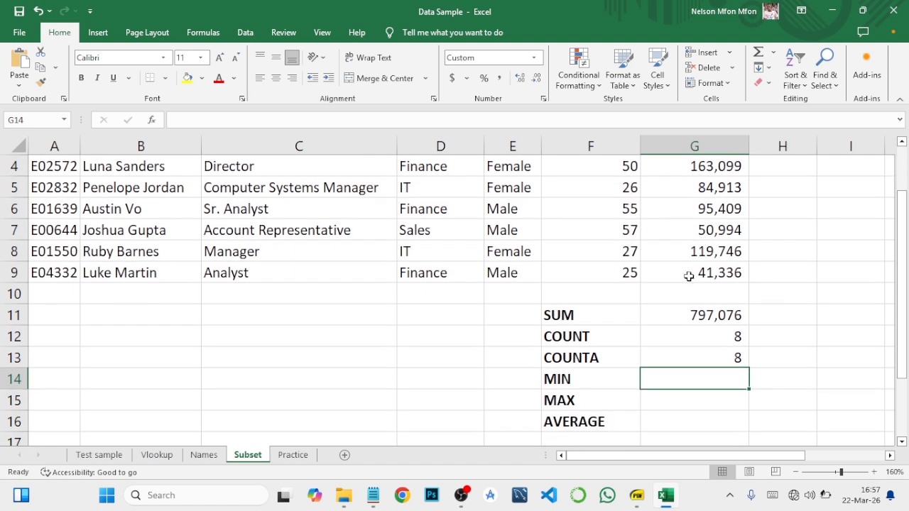
type("=")
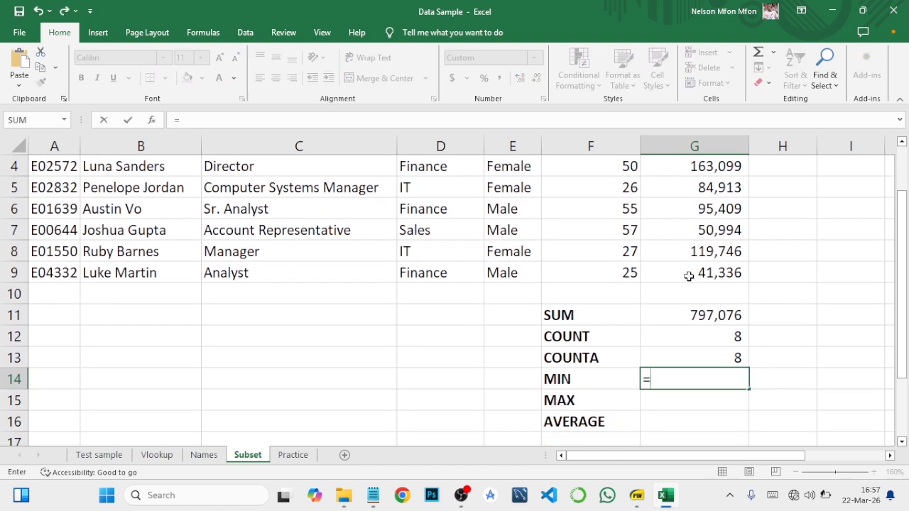
type("MIN")
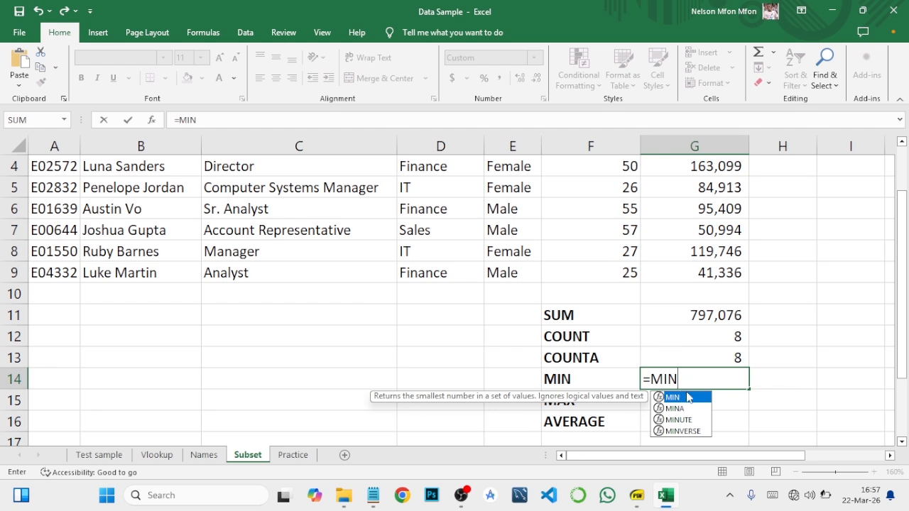
double_click(687, 398)
scroll(703, 256, "up", 1)
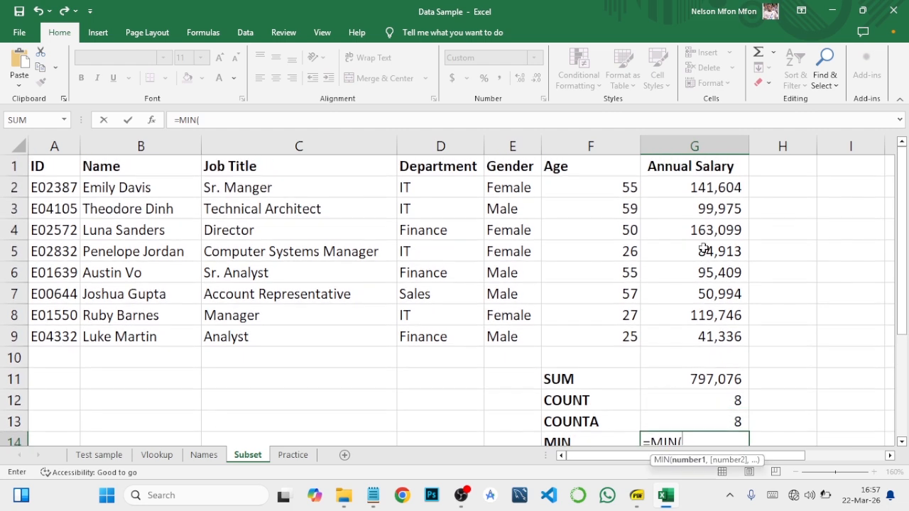
scroll(702, 249, "down", 3)
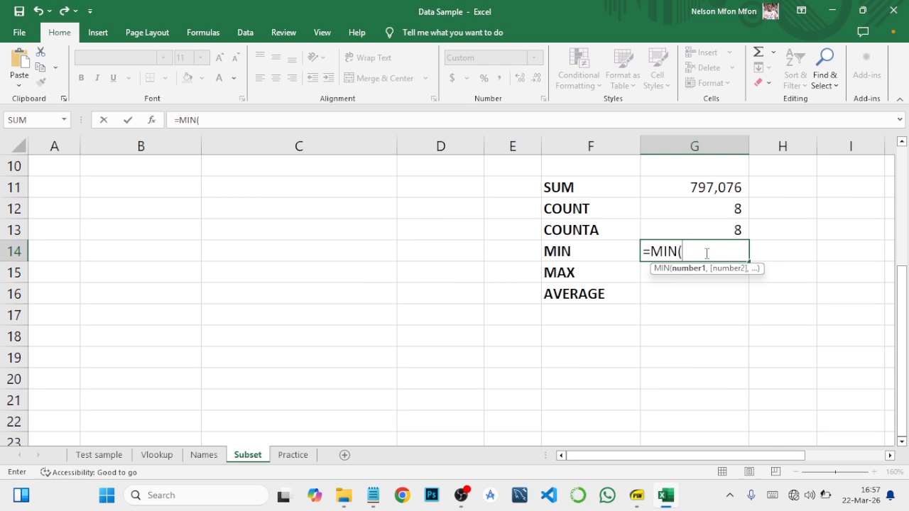
type("G2:G9)")
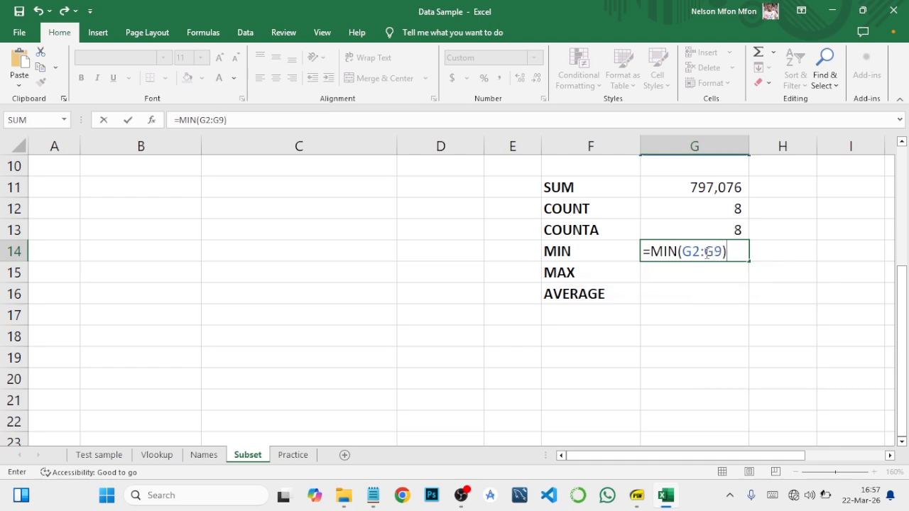
key("Return")
scroll(719, 243, "up", 2)
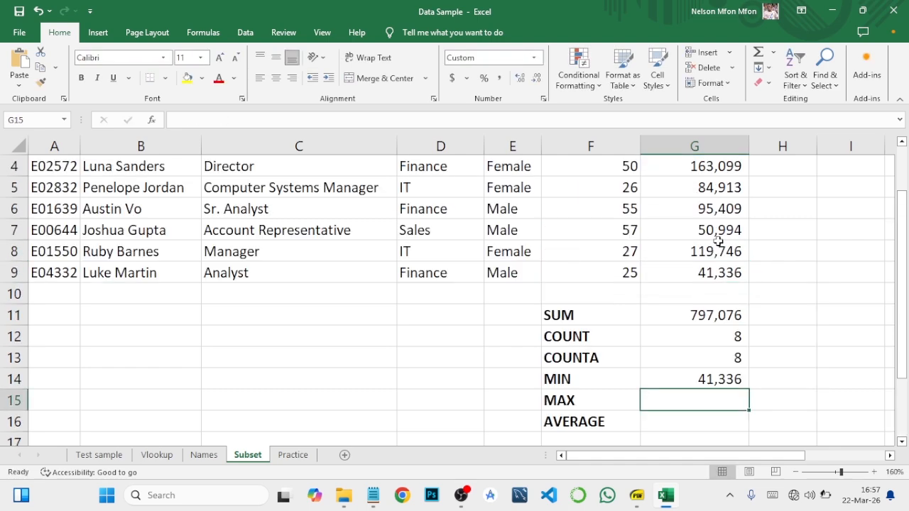
scroll(727, 383, "up", 1)
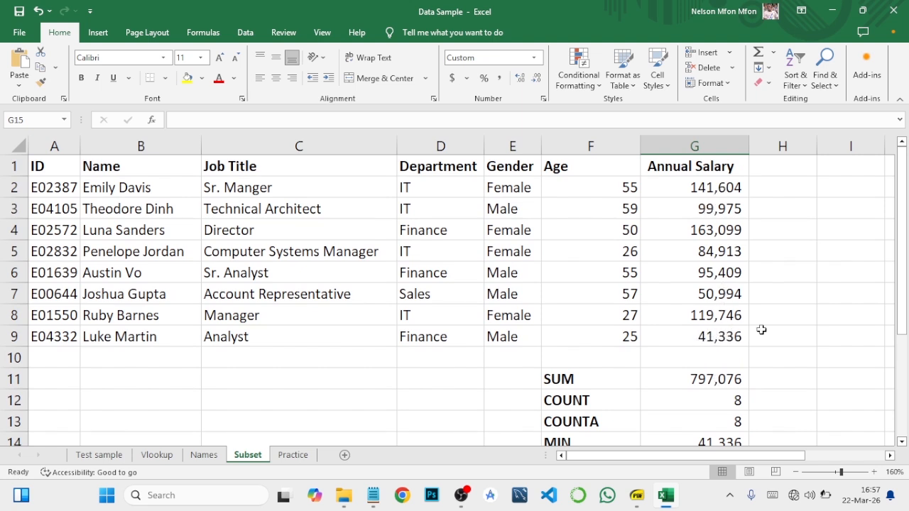
Find the highest Annual Salary in G2:G9 with the MAX function in cell G15 and check it against the salary column.
scroll(704, 305, "down", 2)
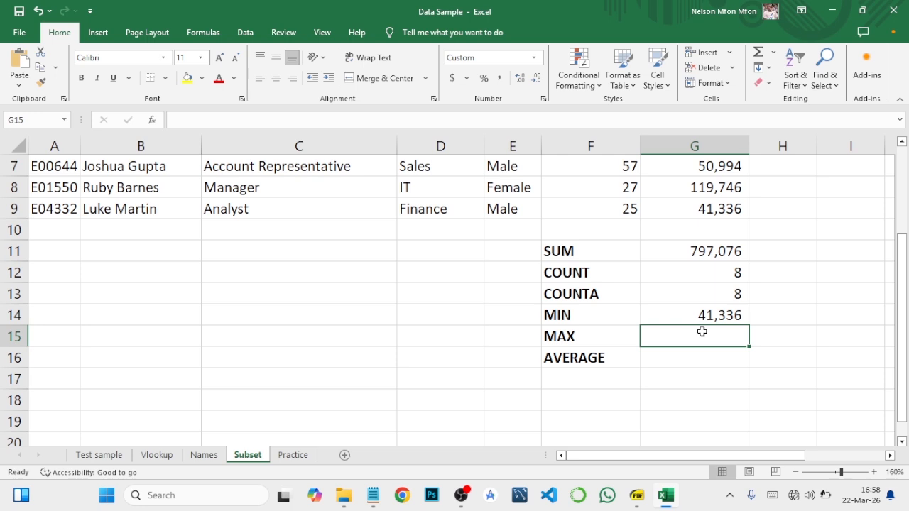
type("=")
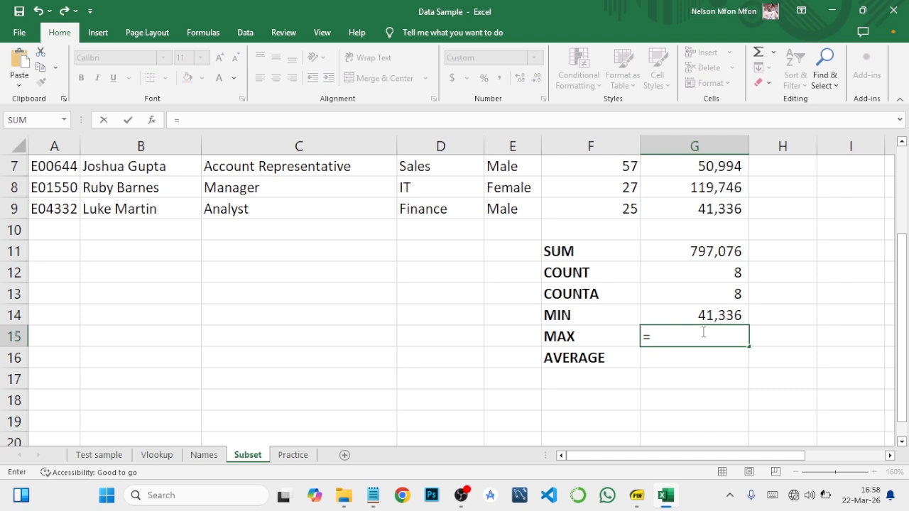
type("MAX")
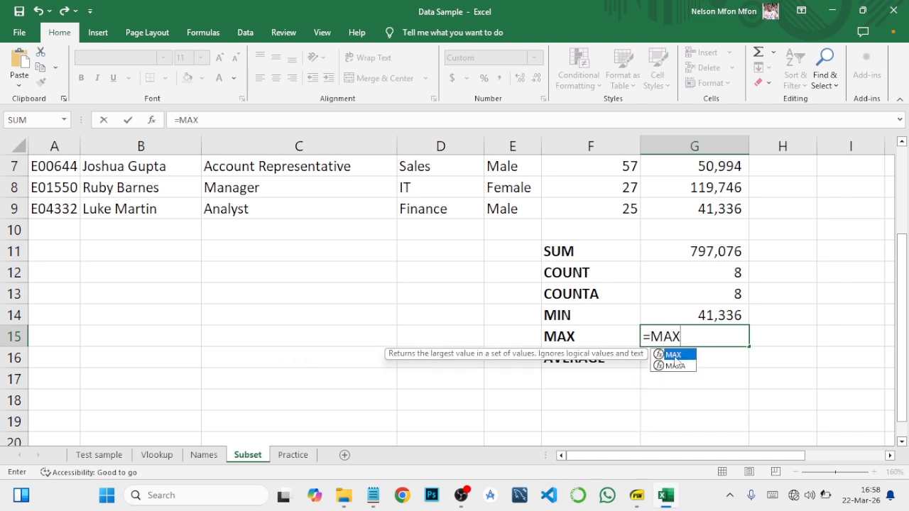
double_click(675, 359)
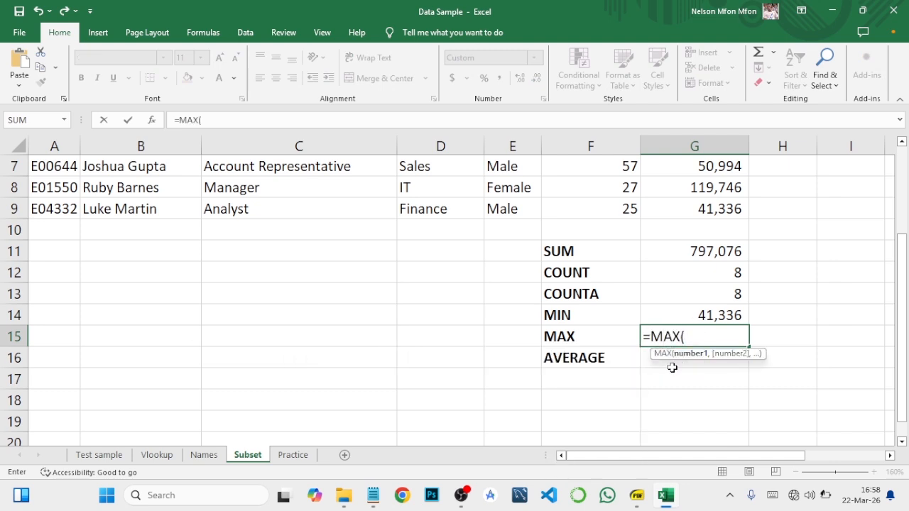
type("G2:G9")
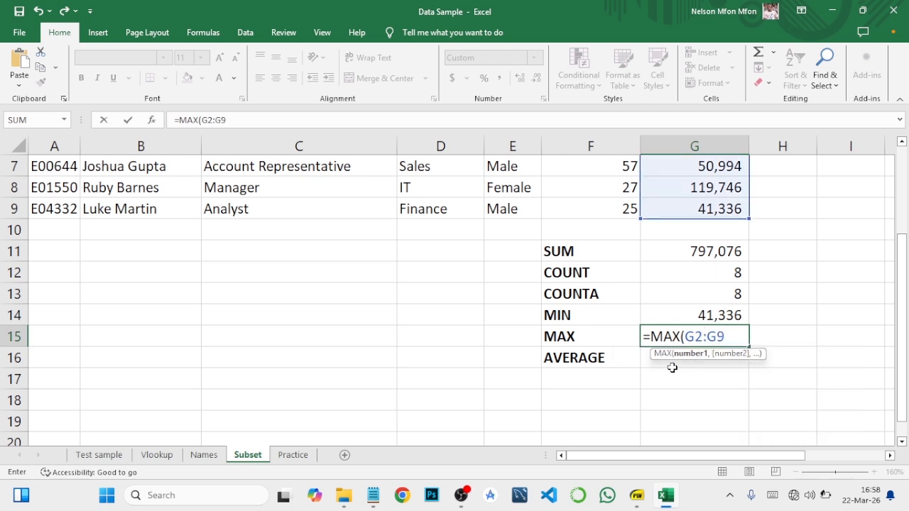
type(")")
key("Return")
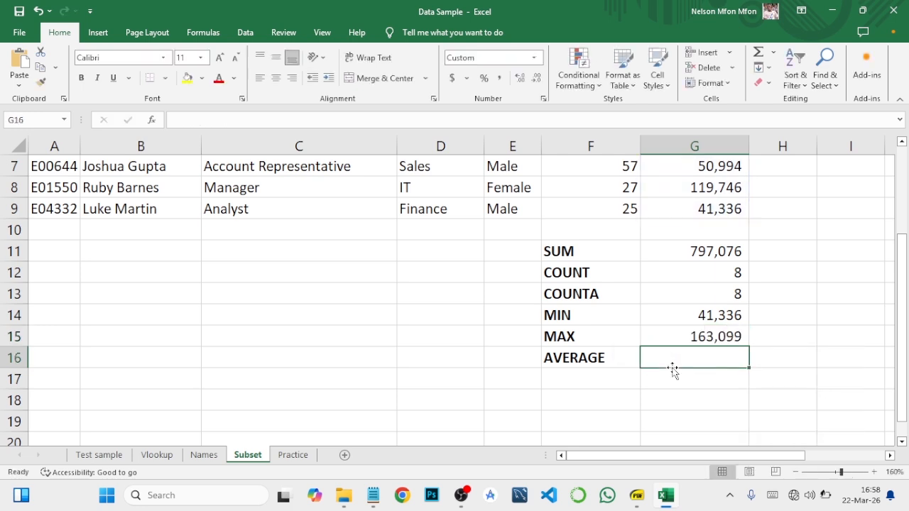
scroll(754, 317, "up", 2)
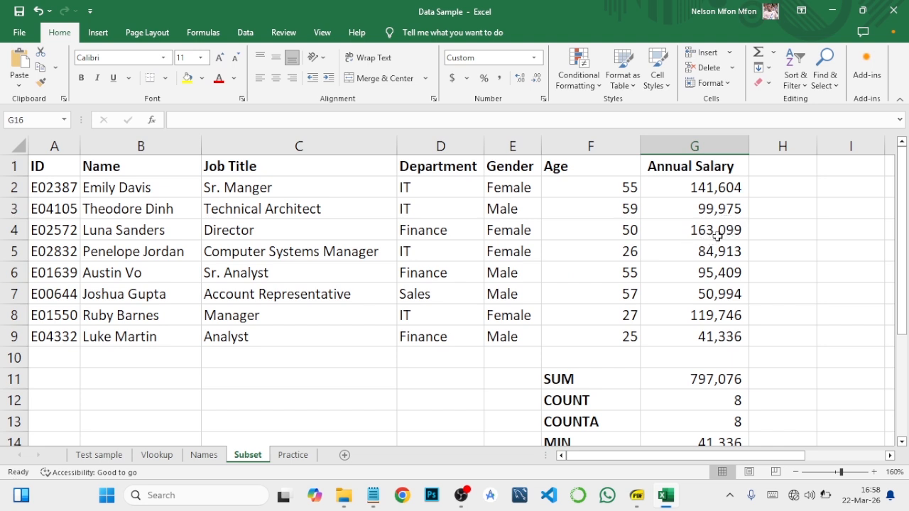
scroll(700, 241, "down", 2)
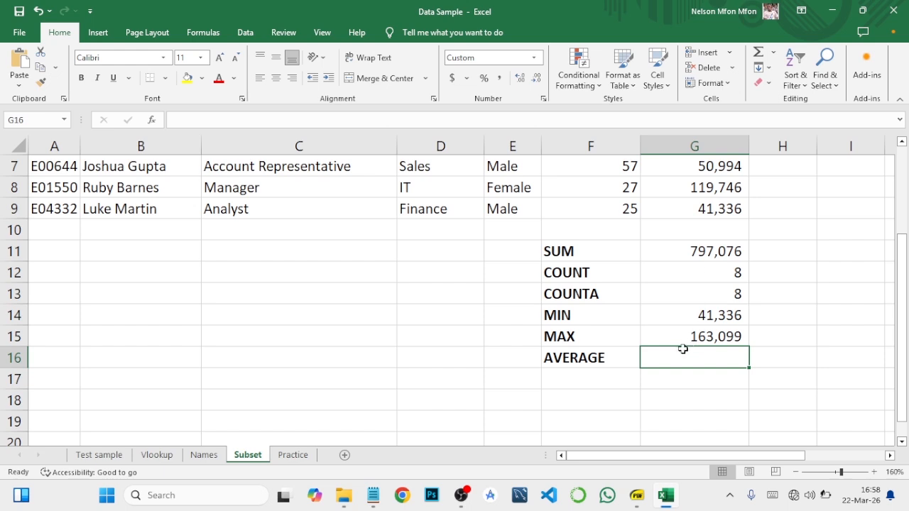
Calculate the average Annual Salary of G2:G9 with the AVERAGE function in cell G16 and review it against the salary column.
type("=")
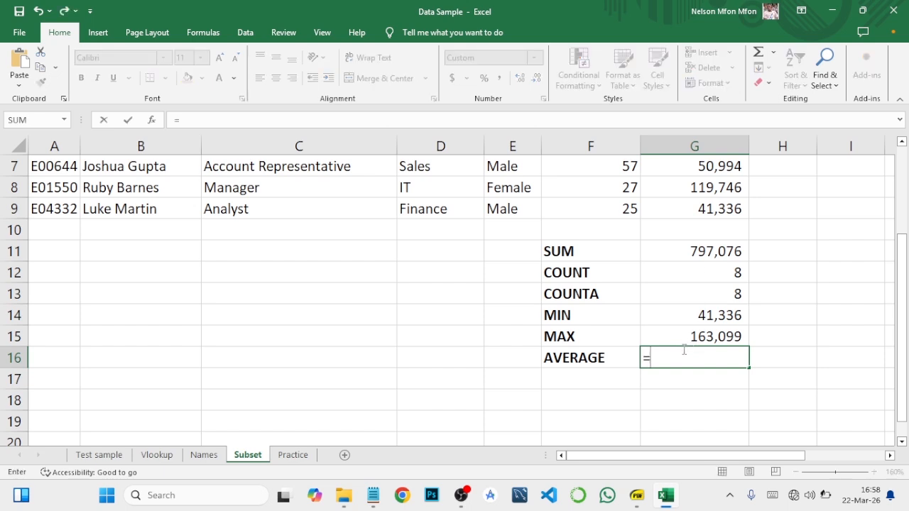
type("AV")
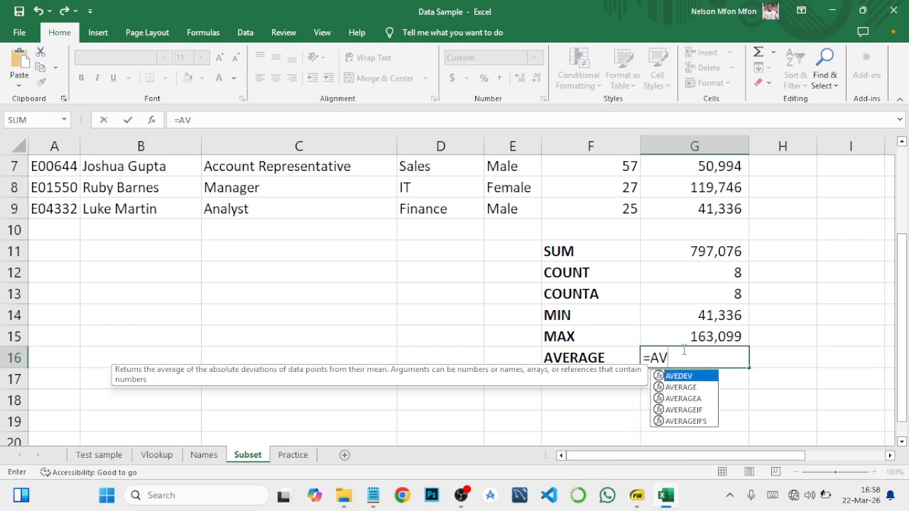
double_click(698, 386)
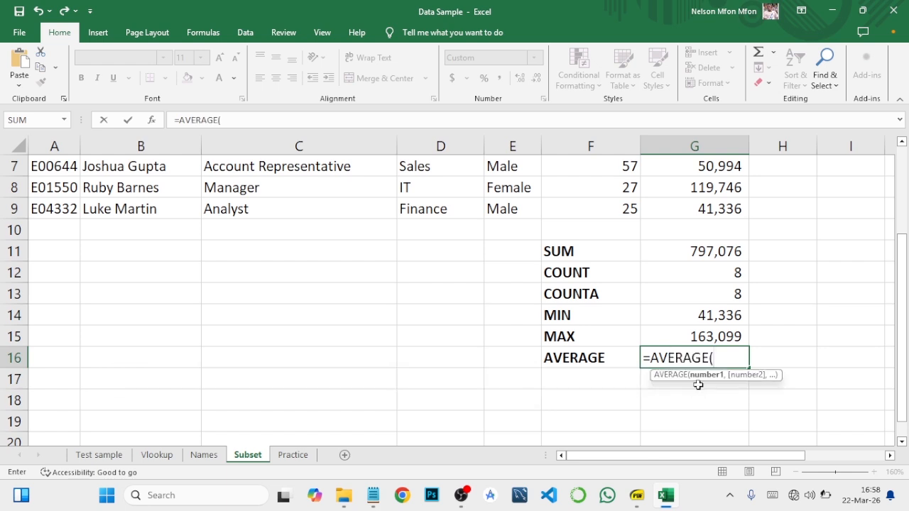
type("G2:G9")
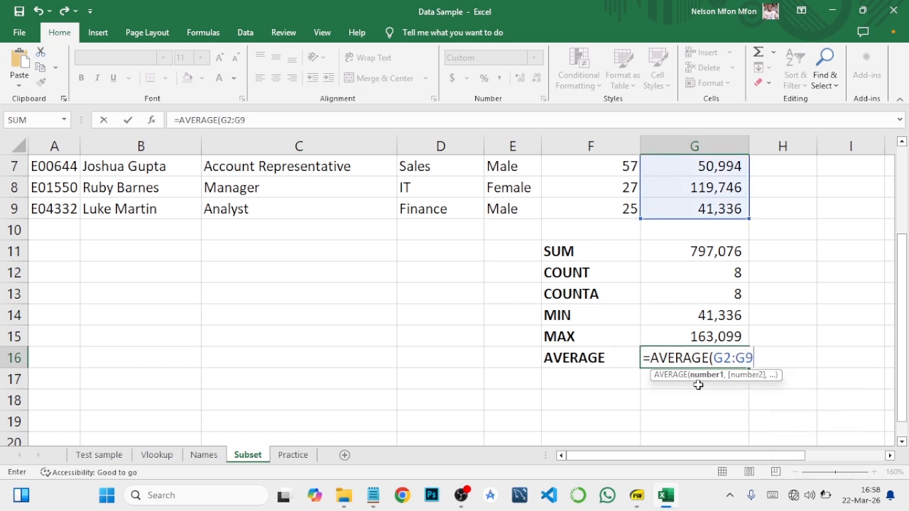
type(")")
key("Return")
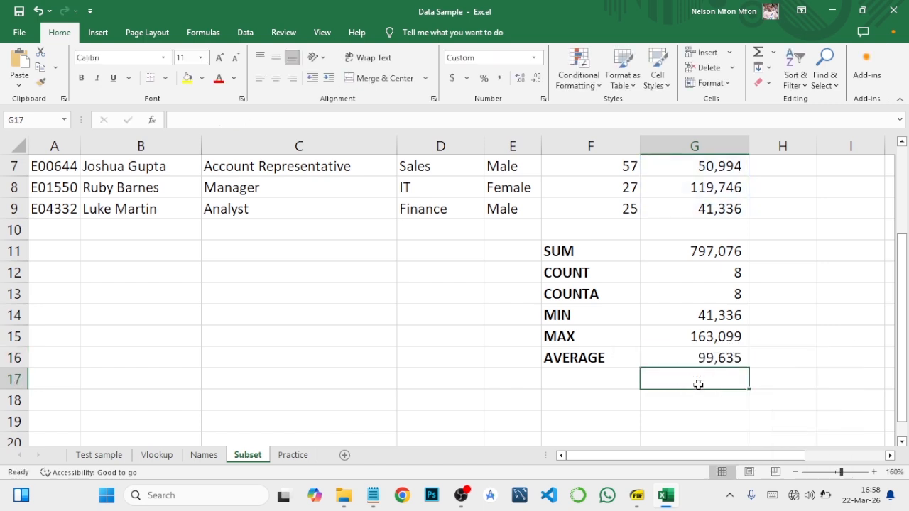
scroll(719, 342, "up", 2)
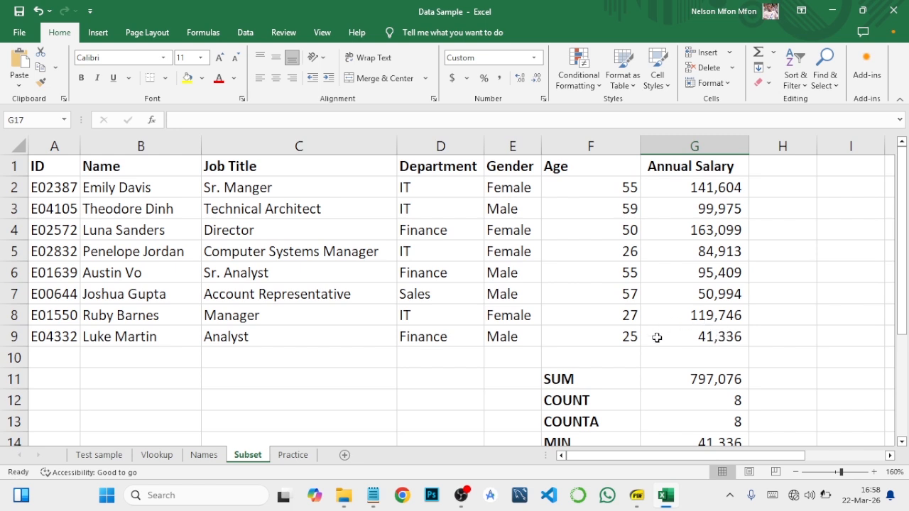
scroll(648, 391, "down", 1)
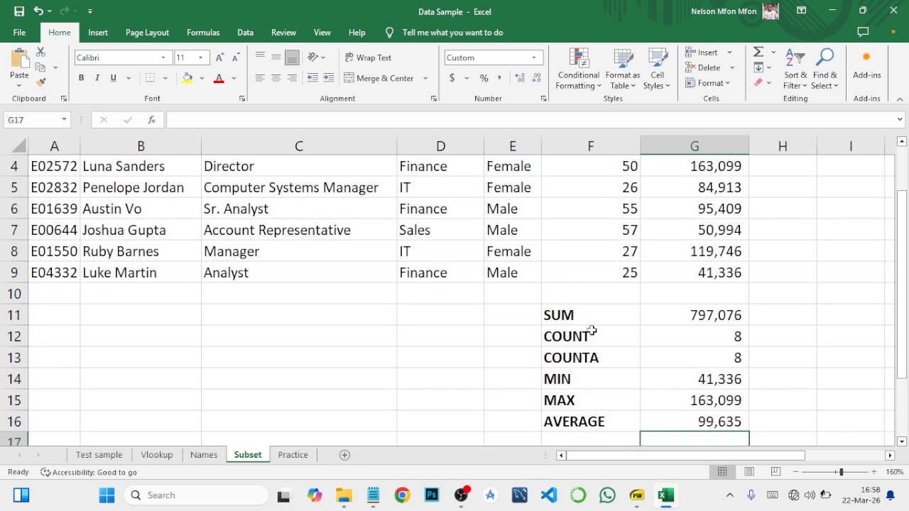